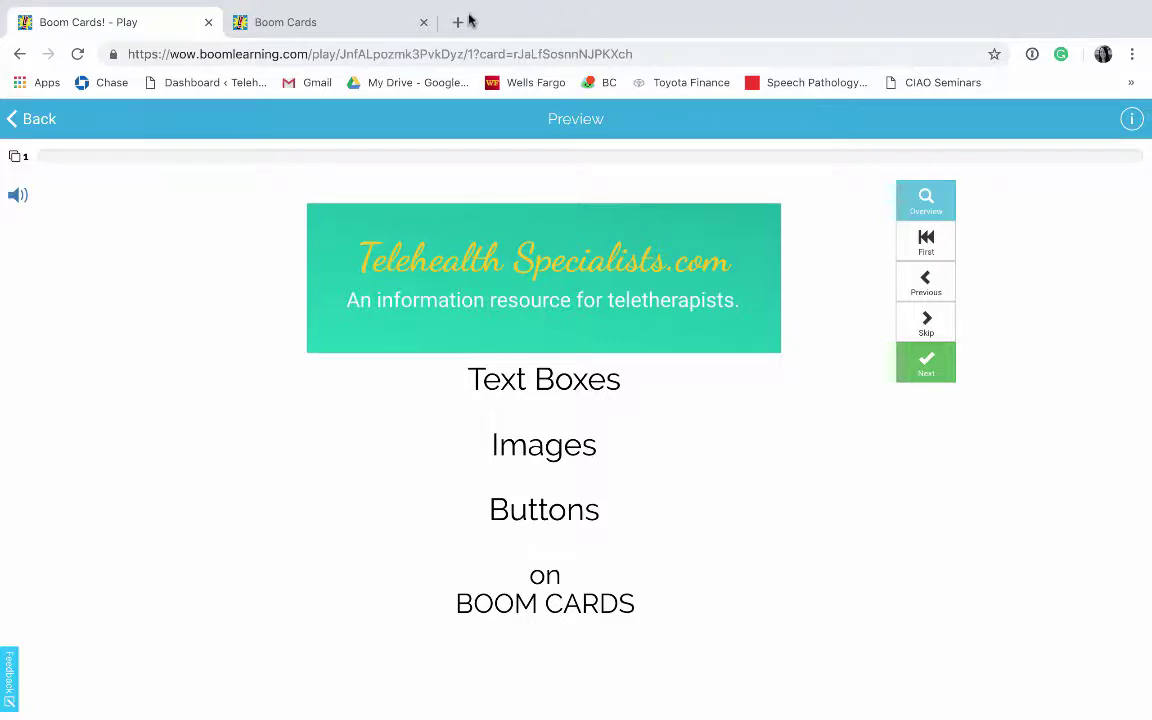
Open the Creator Studio's deck manager and create a new deck
{"action": "left_click", "coordinate": [302, 20]}
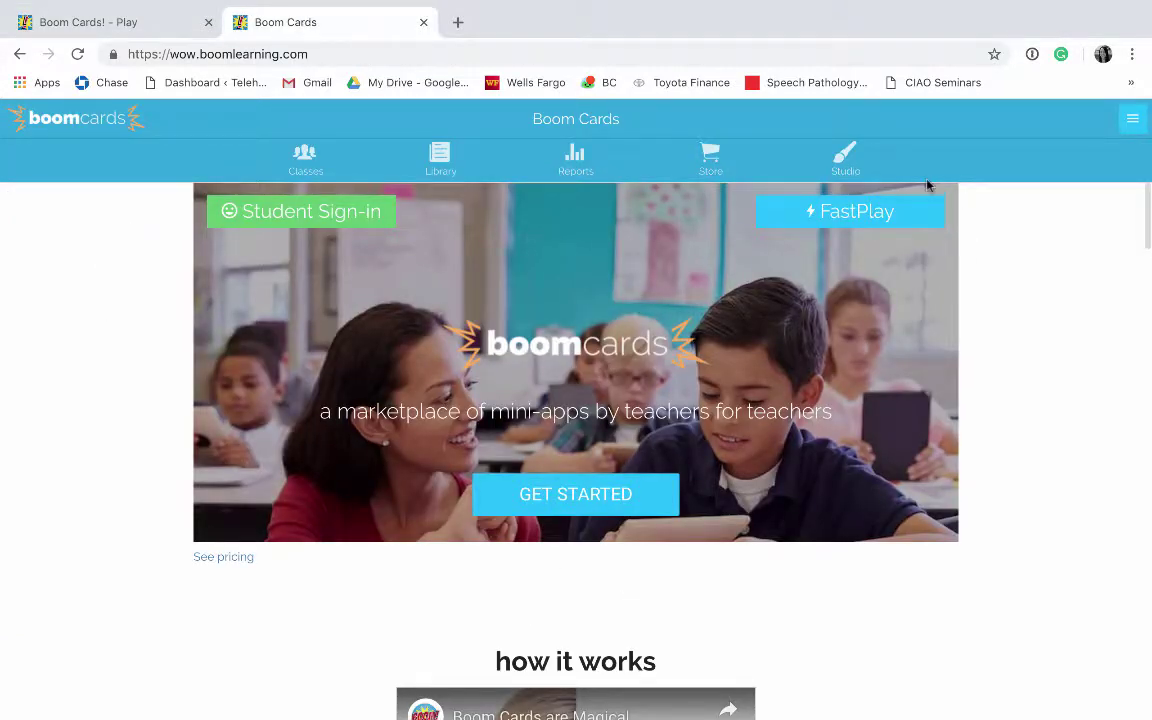
{"action": "left_click", "coordinate": [845, 165]}
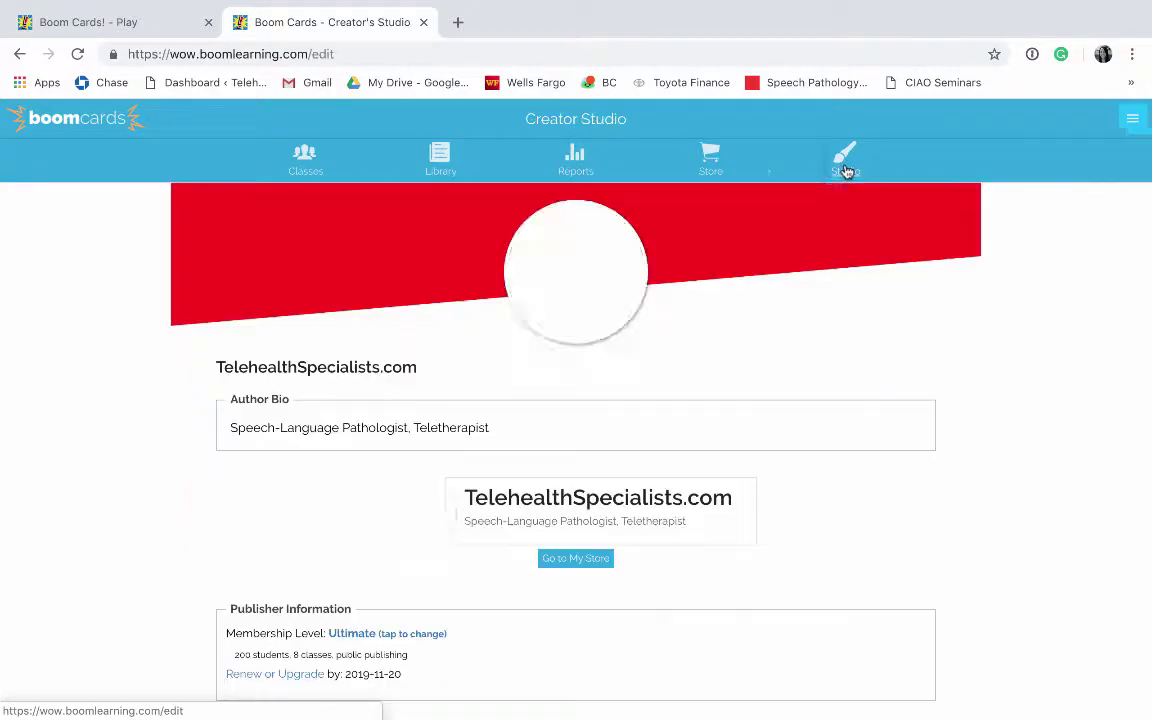
{"action": "left_click_drag", "start_coordinate": [1146, 218], "coordinate": [1146, 470]}
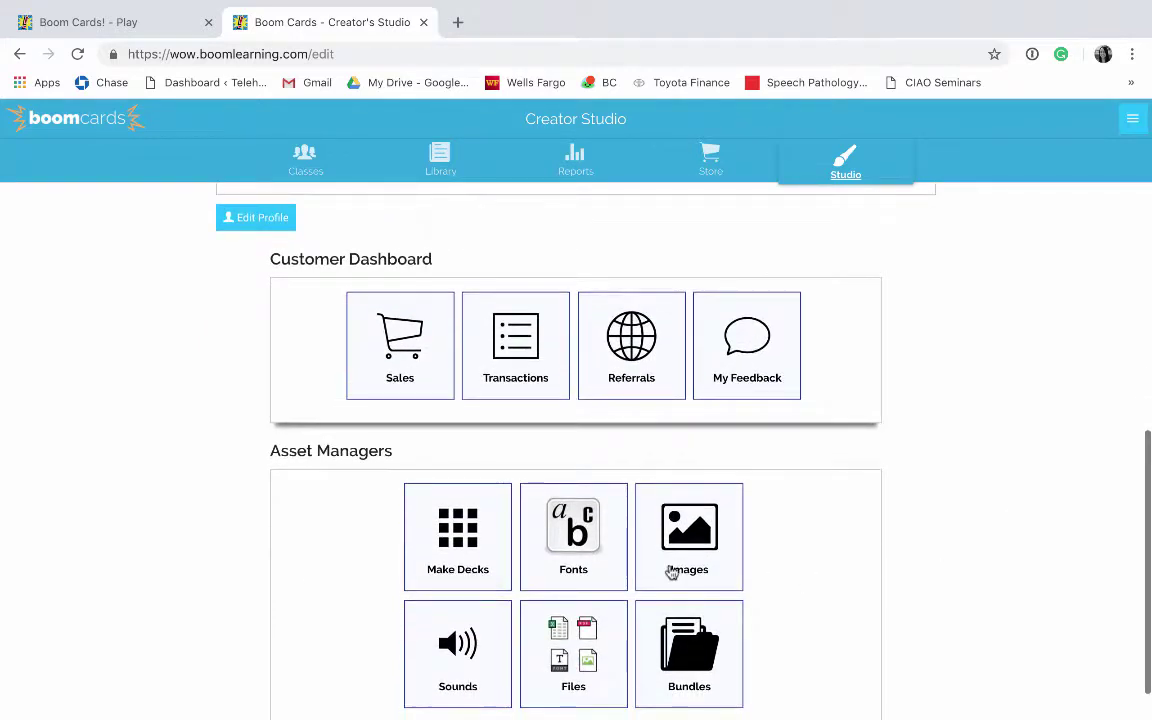
{"action": "left_click", "coordinate": [458, 535]}
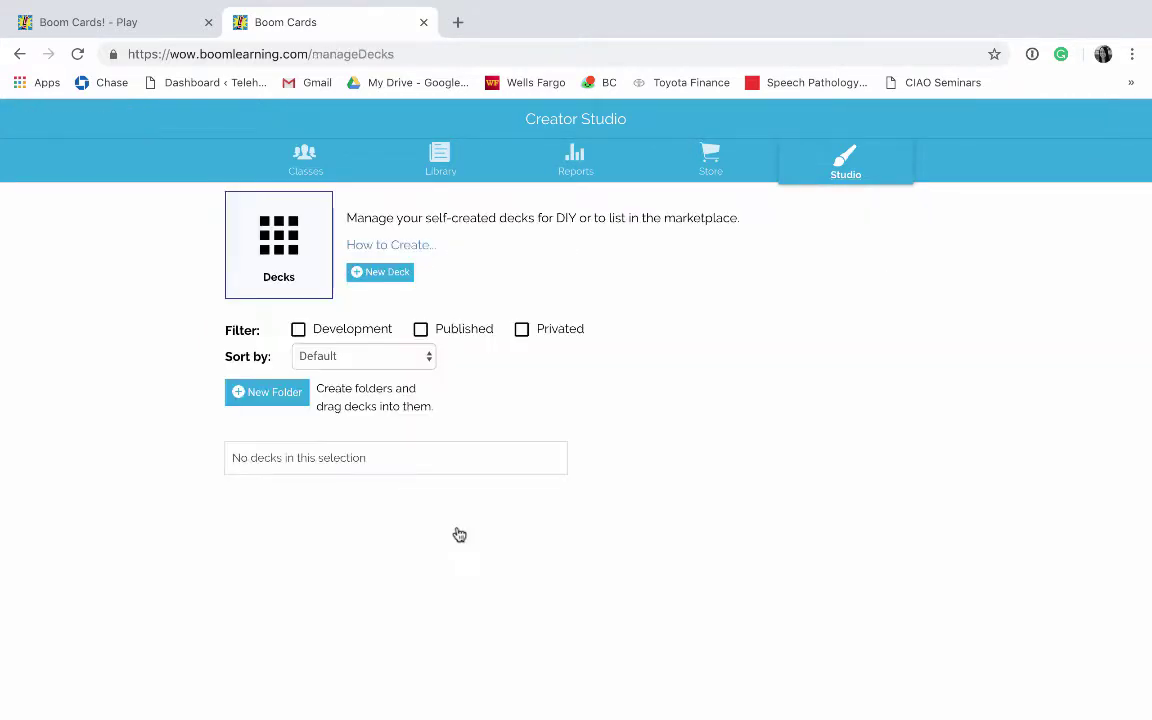
{"action": "left_click", "coordinate": [372, 283]}
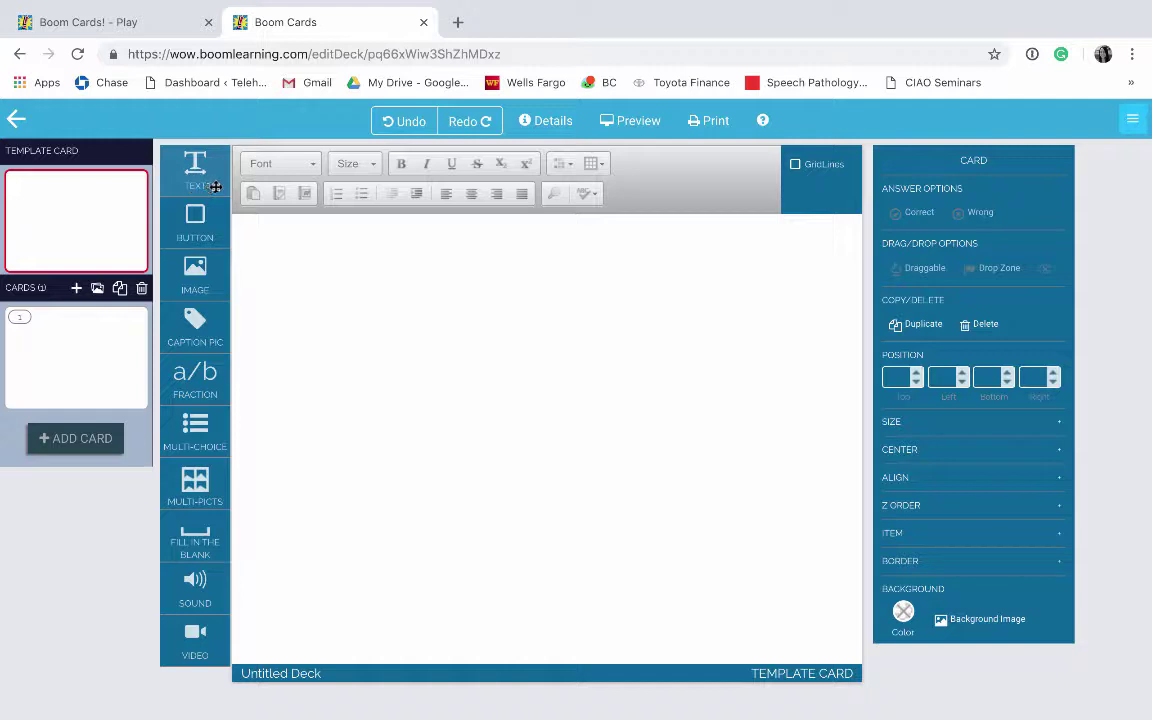
Add a text box reading "What color is the cat?" near the top of the template card
{"action": "left_click_drag", "start_coordinate": [200, 175], "coordinate": [597, 308]}
{"action": "left_click", "coordinate": [400, 296]}
{"action": "type", "text": "What"}
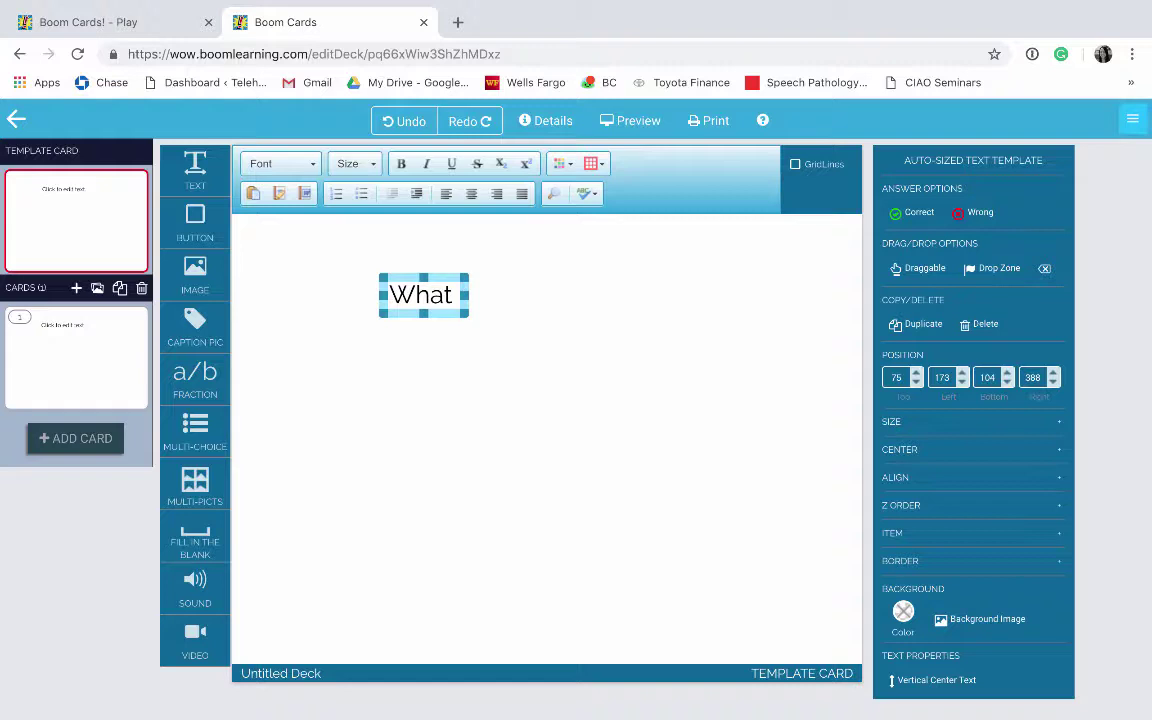
{"action": "type", "text": " wat"}
{"action": "key", "text": "BackSpace"}
{"action": "key", "text": "BackSpace"}
{"action": "key", "text": "BackSpace"}
{"action": "type", "text": "color is the cat"}
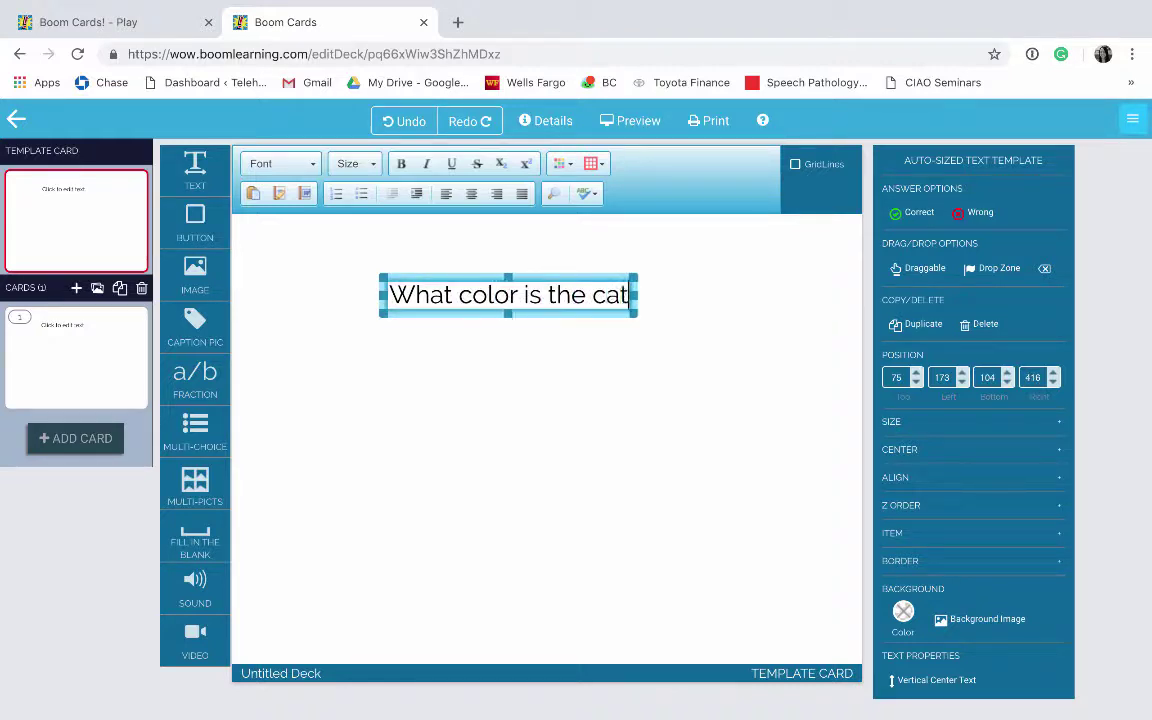
{"action": "type", "text": "?"}
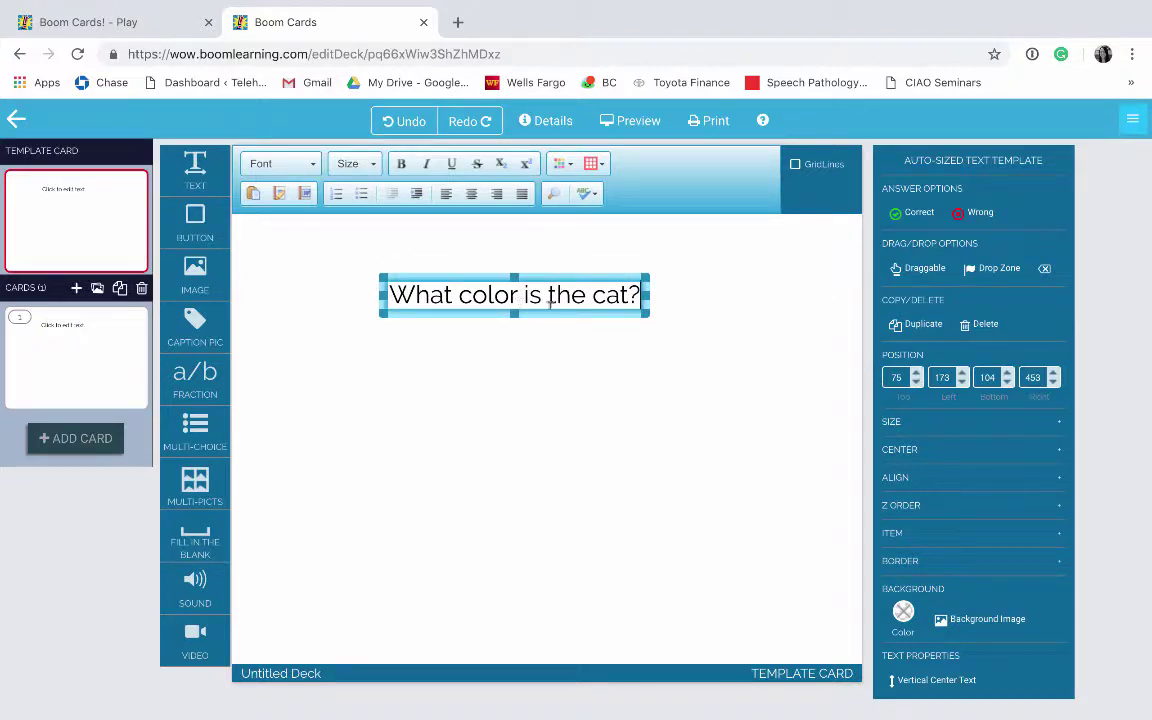
Center the question text box horizontally on the template card
{"action": "left_click", "coordinate": [445, 285]}
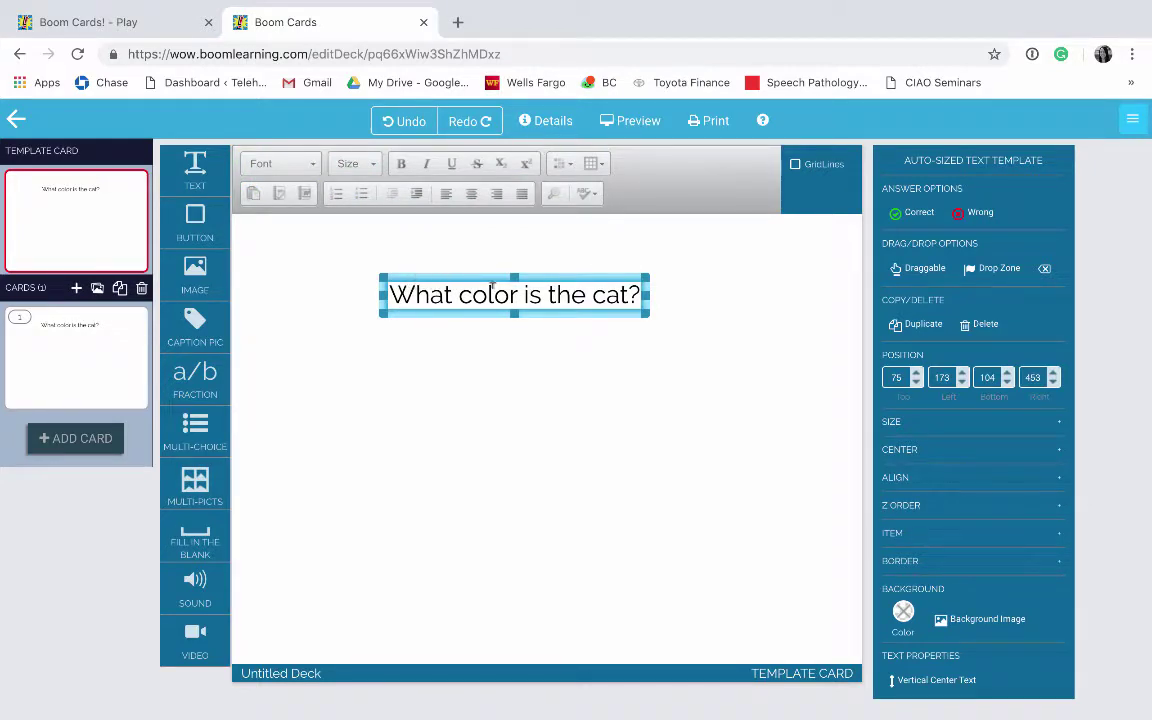
{"action": "left_click", "coordinate": [952, 455]}
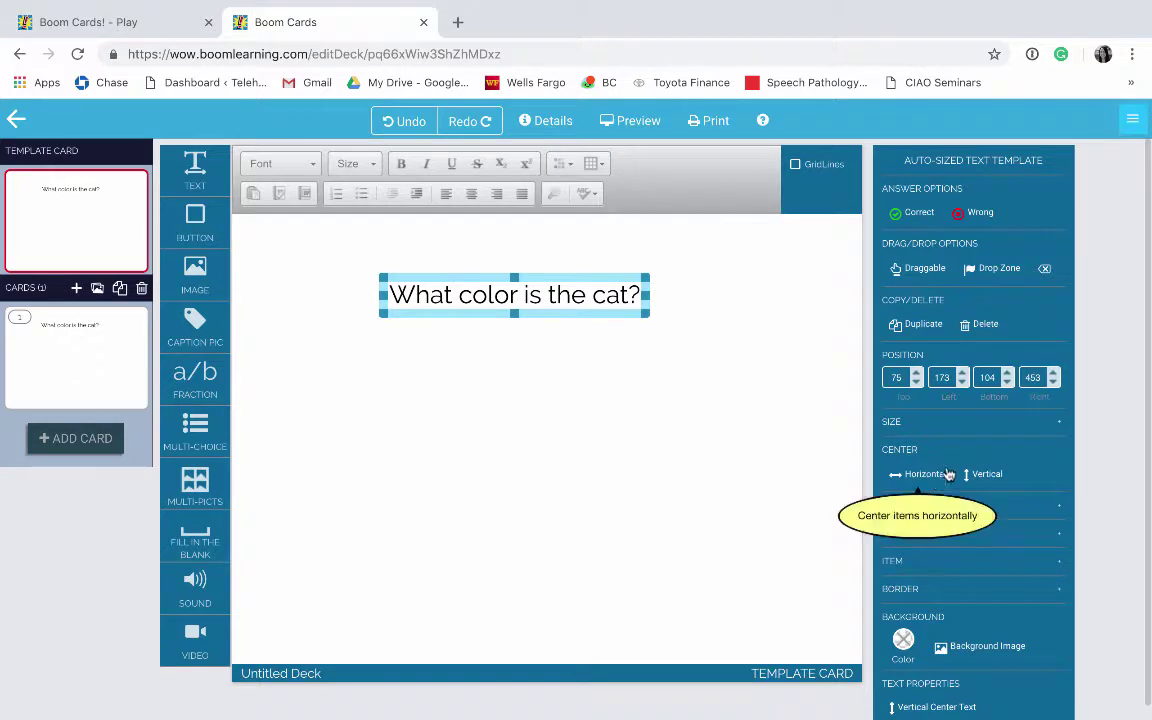
{"action": "left_click", "coordinate": [925, 475]}
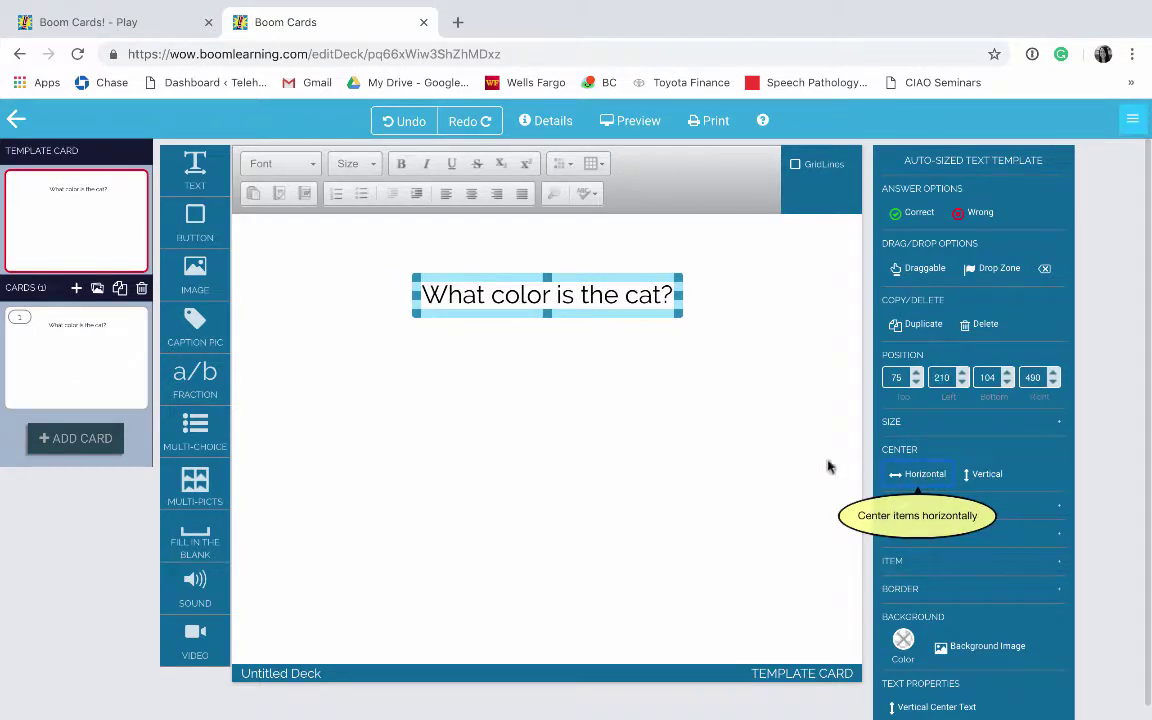
{"action": "left_click", "coordinate": [590, 340]}
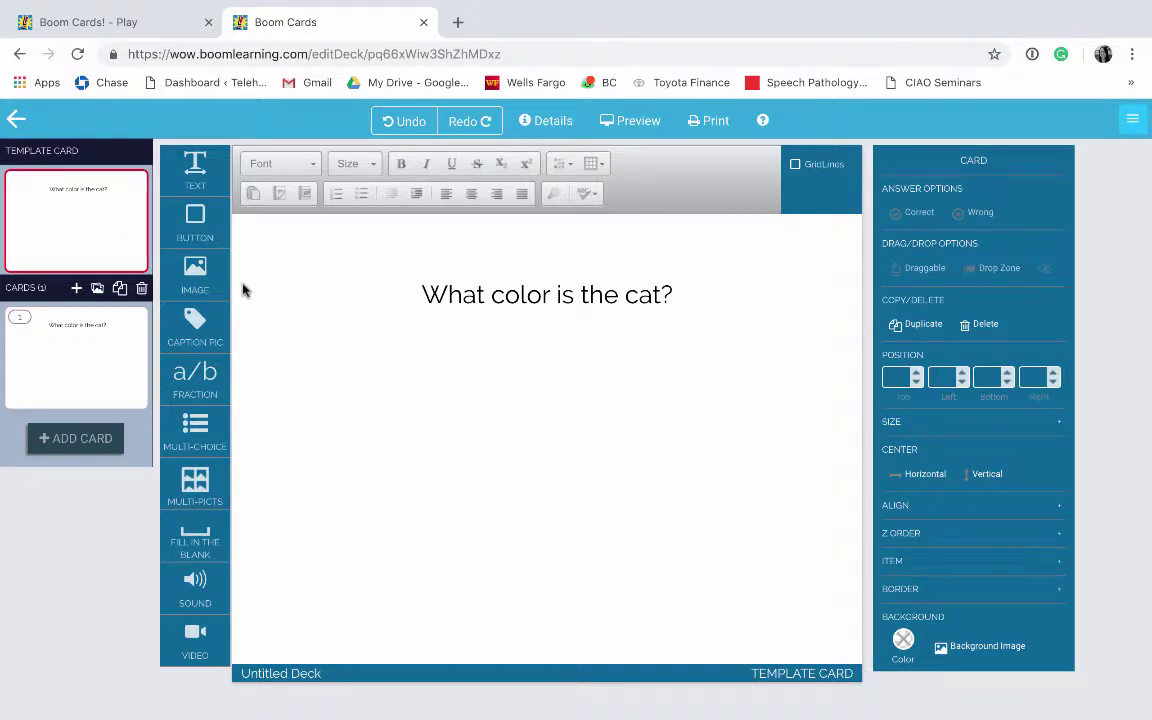
Insert an image below the question using the close-up cat photo cosito.jpg from the saved images
{"action": "left_click_drag", "start_coordinate": [201, 285], "coordinate": [562, 400]}
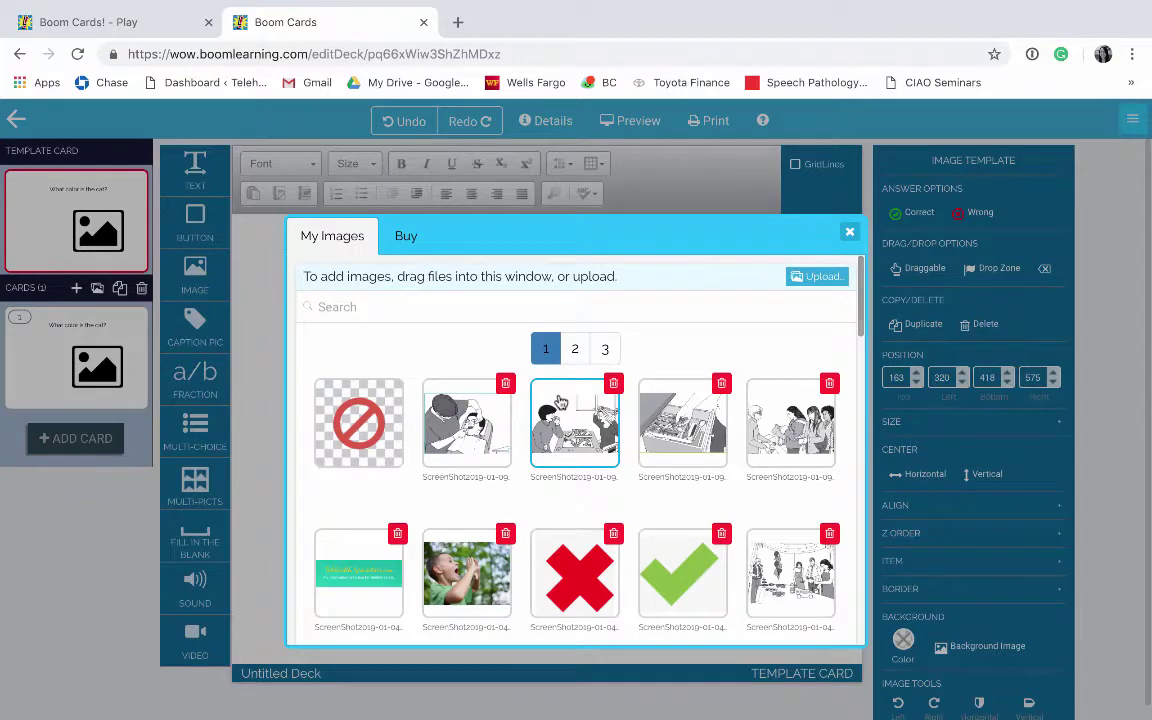
{"action": "left_click_drag", "start_coordinate": [861, 332], "coordinate": [848, 500]}
{"action": "scroll", "coordinate": [848, 500], "scroll_direction": "down", "scroll_amount": 2}
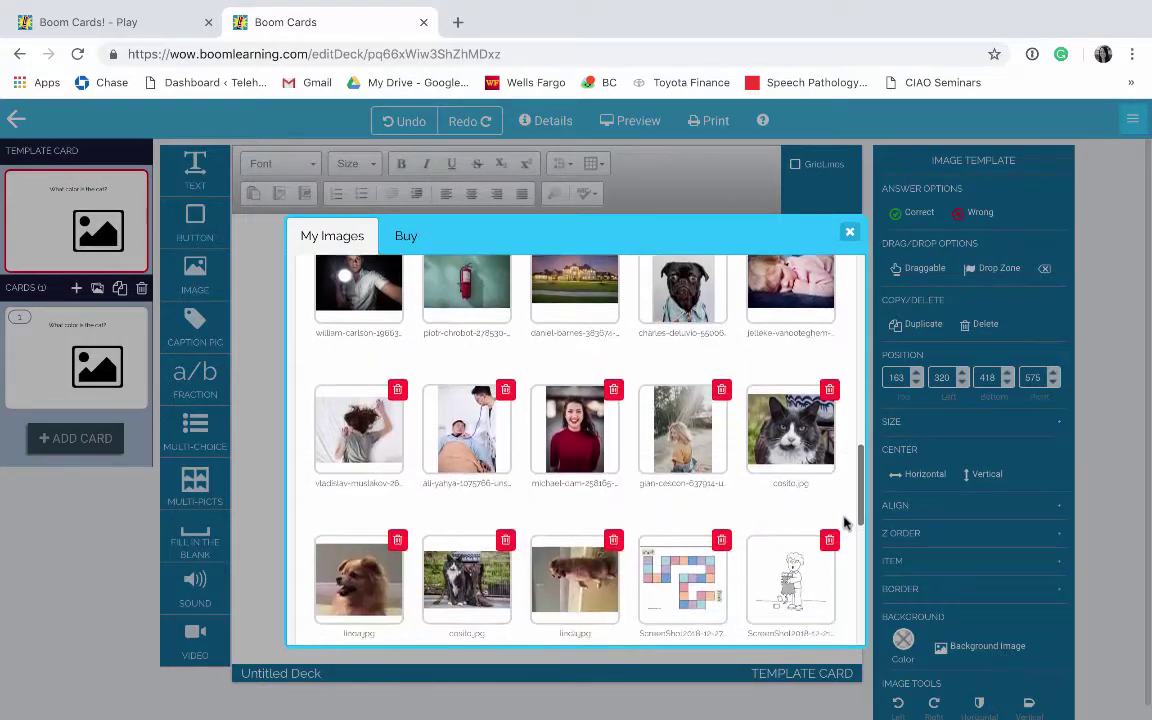
{"action": "left_click", "coordinate": [790, 432]}
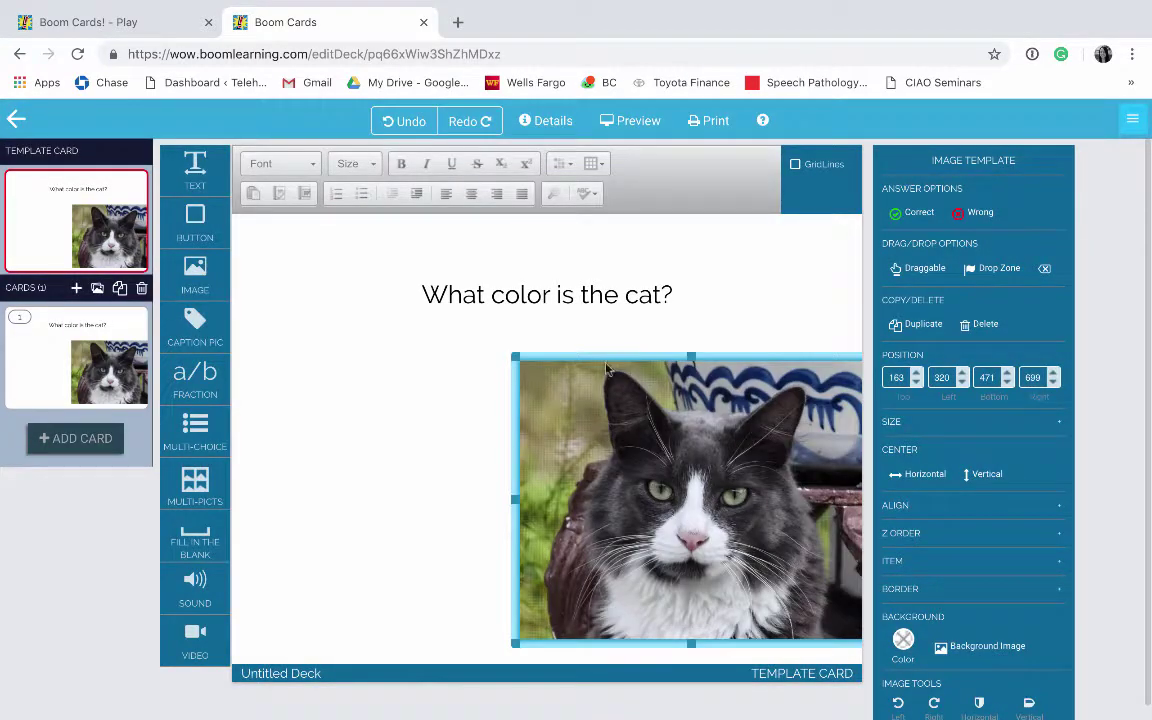
Shrink the cat picture to about 277 by 249 and center it horizontally just below the question
{"action": "left_click_drag", "start_coordinate": [612, 362], "coordinate": [465, 322]}
{"action": "left_click_drag", "start_coordinate": [328, 286], "coordinate": [458, 326]}
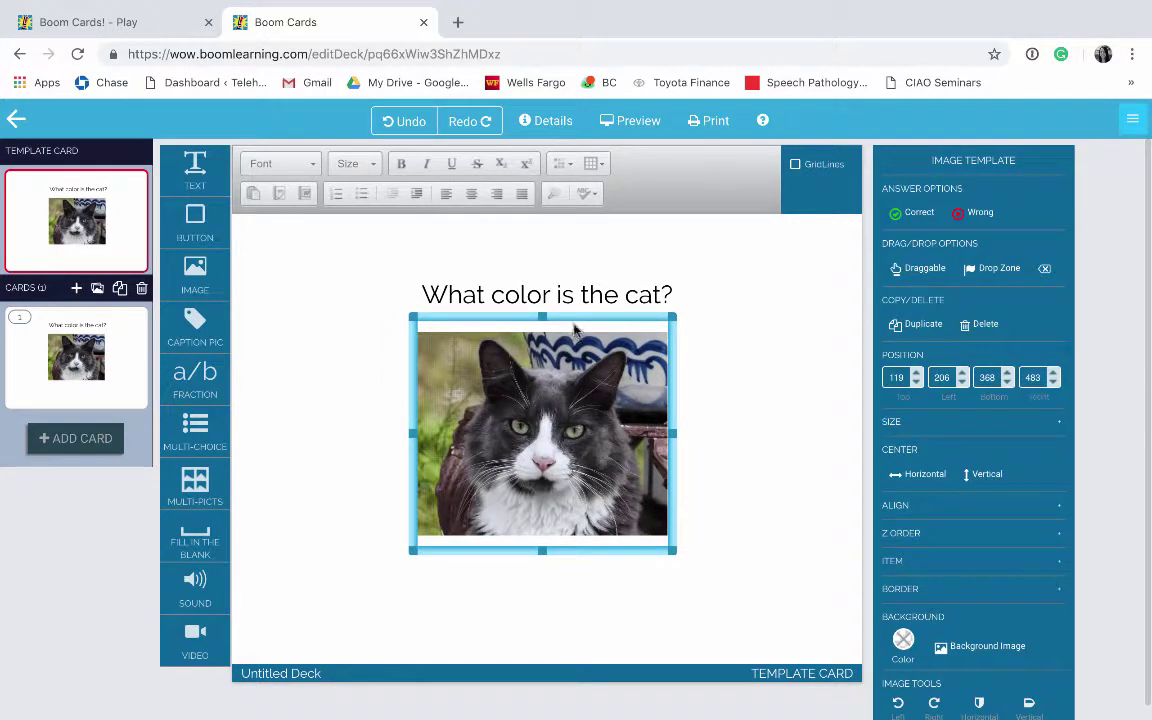
{"action": "left_click_drag", "start_coordinate": [574, 320], "coordinate": [576, 313]}
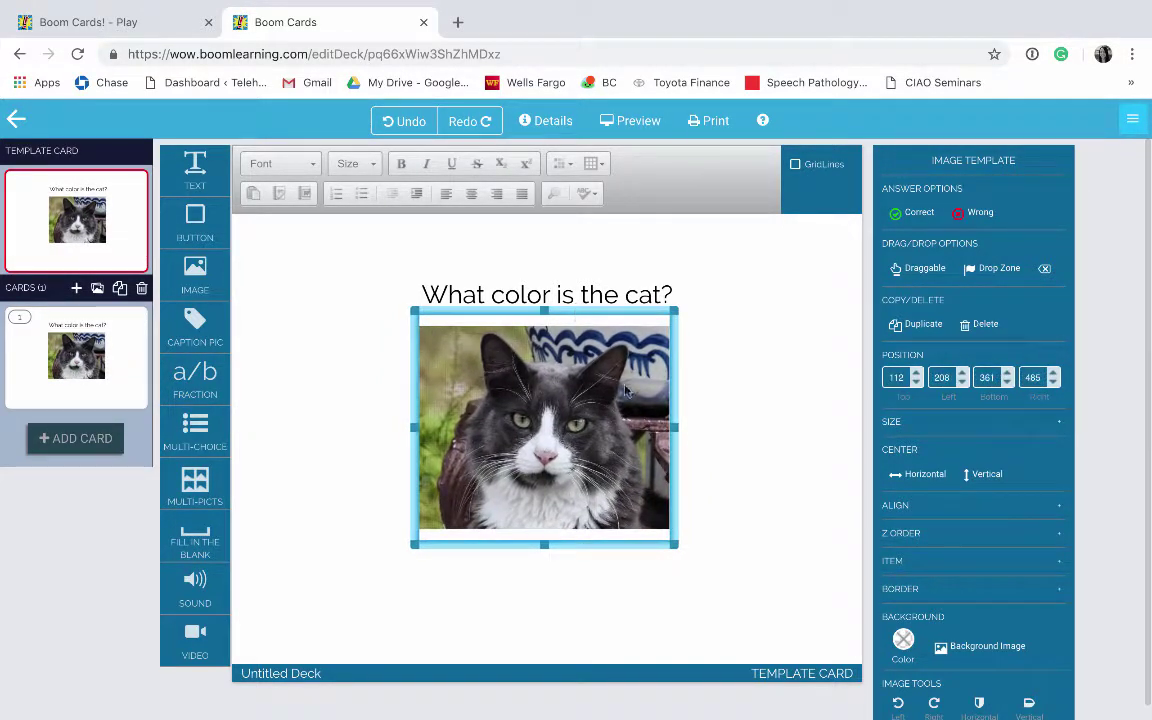
{"action": "left_click", "coordinate": [916, 473]}
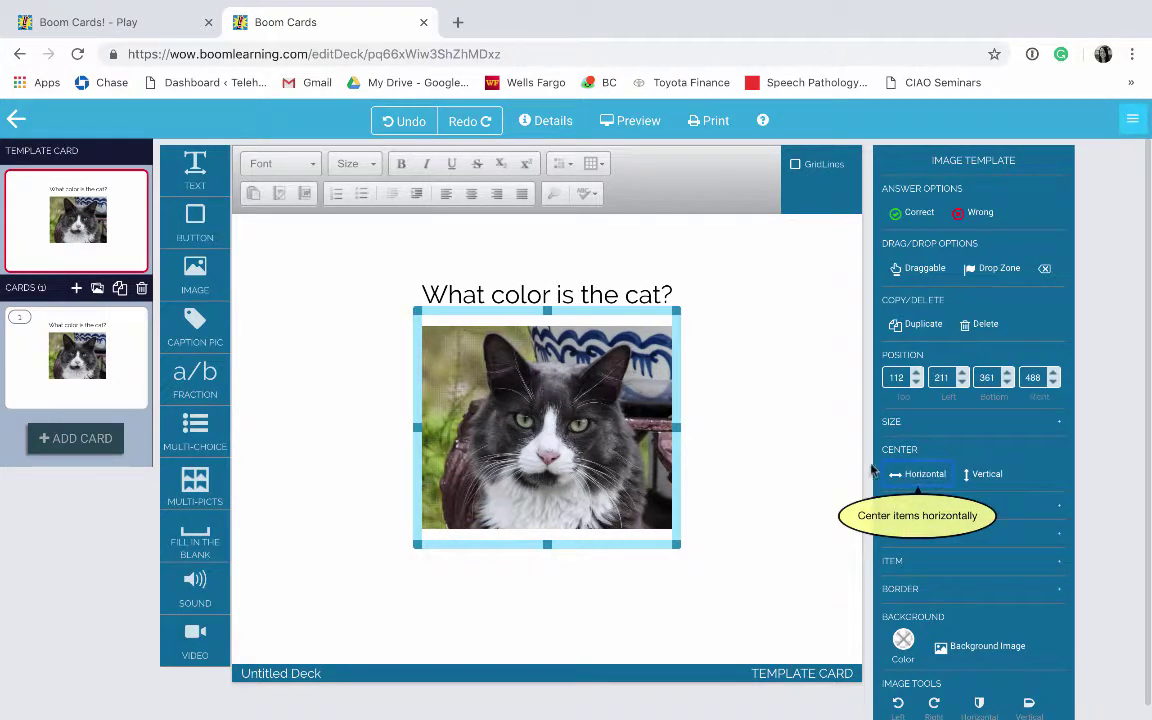
{"action": "left_click", "coordinate": [748, 442]}
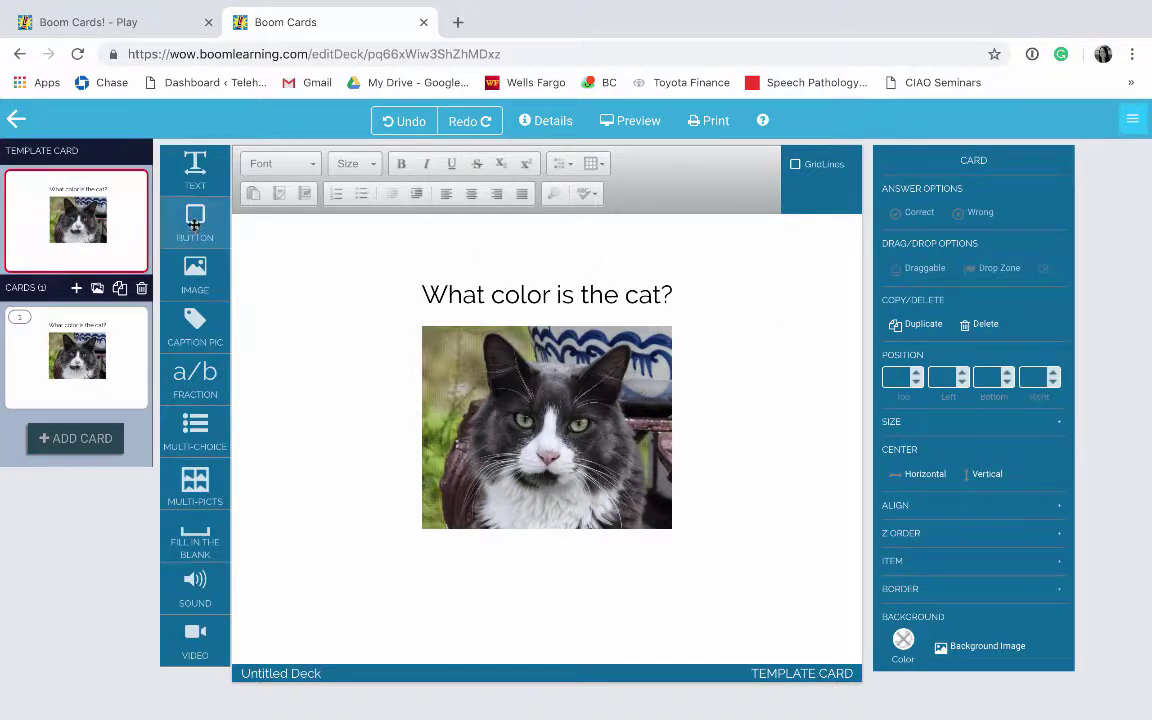
Place two answer buttons on the template card, one on each side of the cat picture
{"action": "left_click_drag", "start_coordinate": [195, 222], "coordinate": [318, 410]}
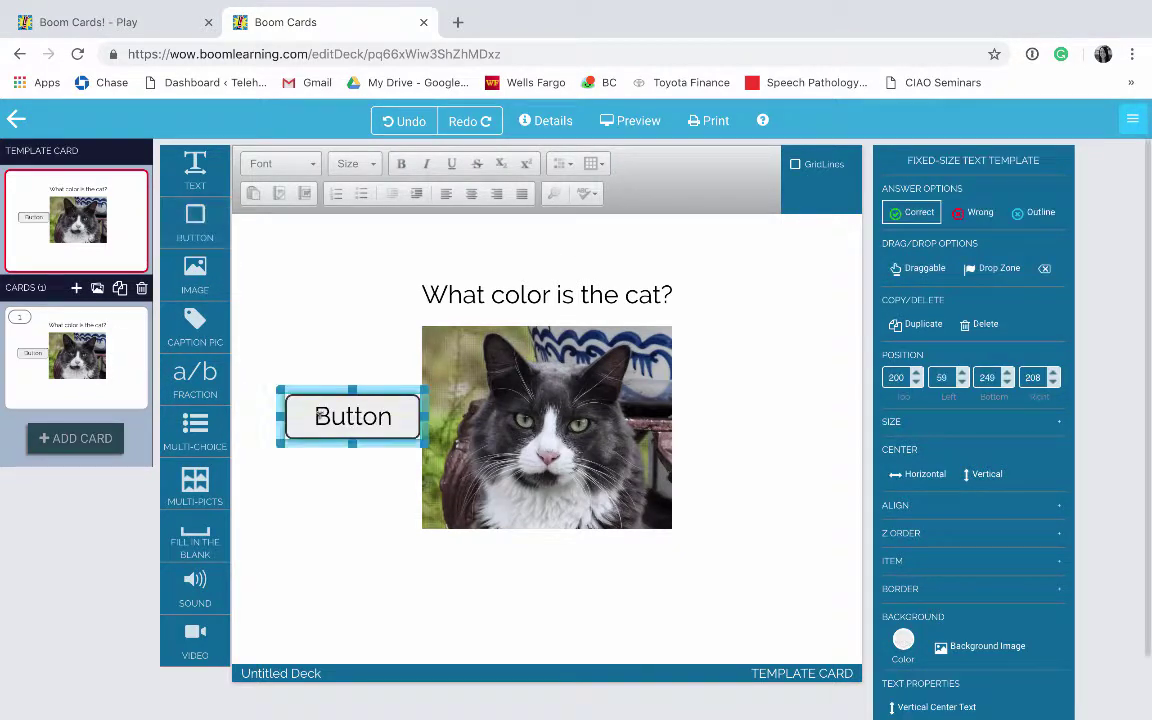
{"action": "left_click_drag", "start_coordinate": [195, 222], "coordinate": [722, 428]}
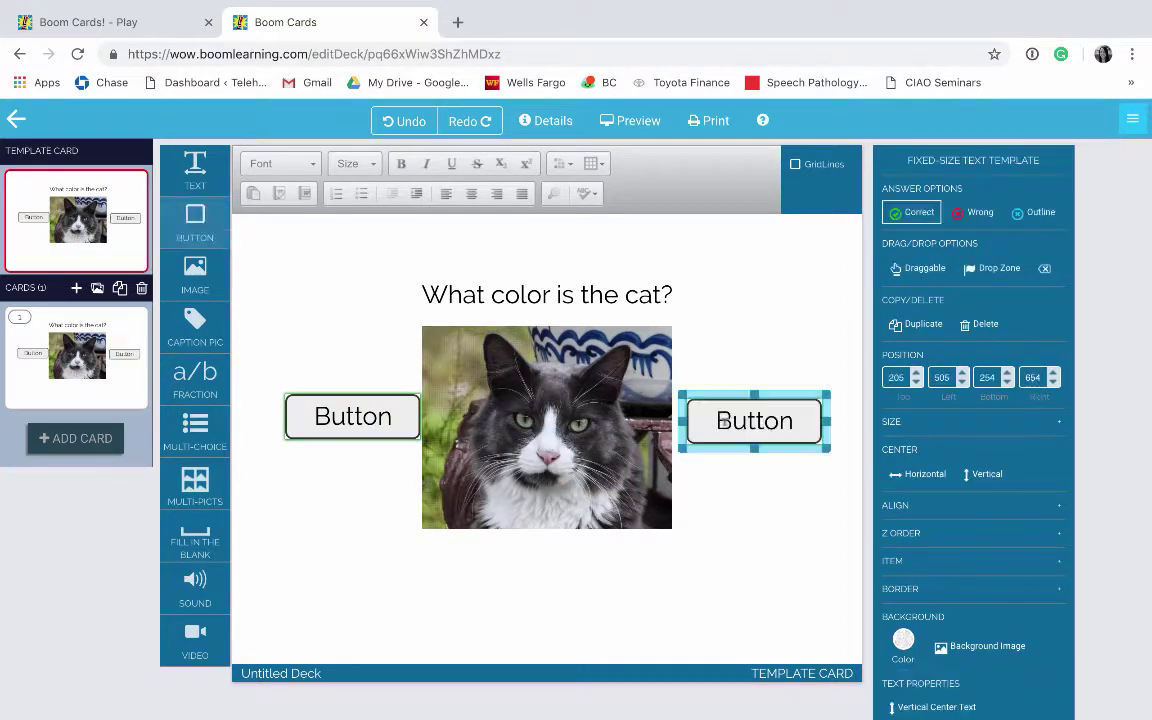
{"action": "left_click_drag", "start_coordinate": [310, 400], "coordinate": [293, 398]}
{"action": "left_click", "coordinate": [322, 478]}
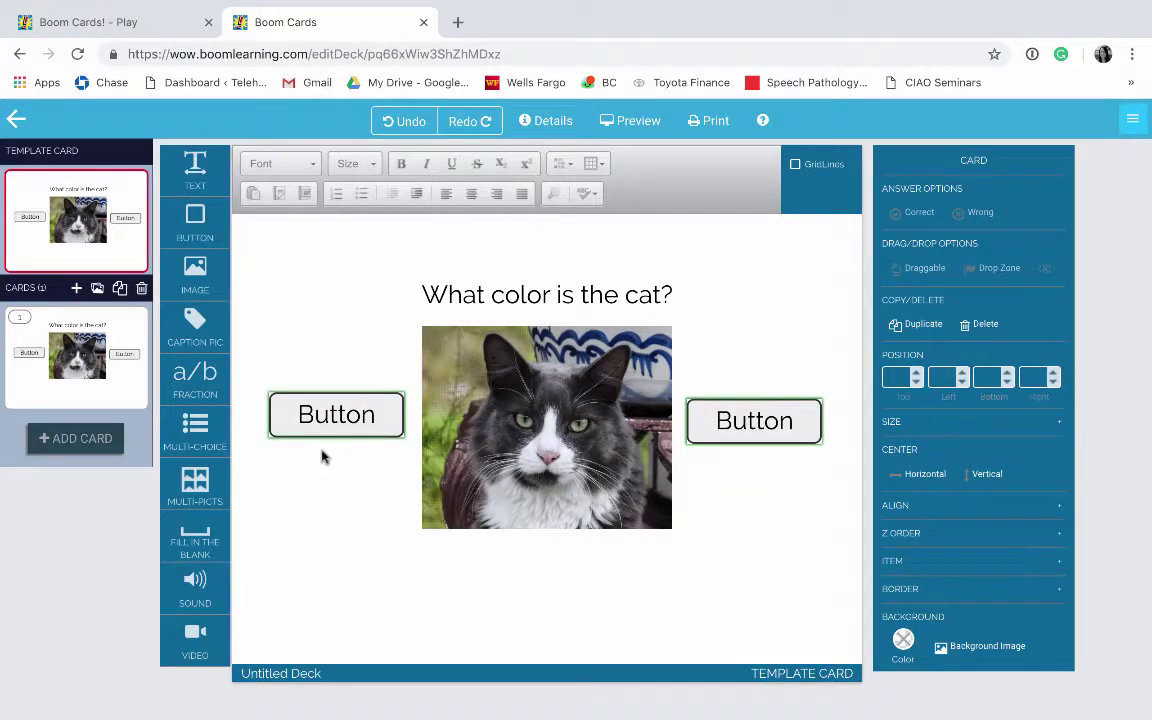
Align the top edges of the two buttons beside the cat picture
{"action": "left_click", "coordinate": [301, 391]}
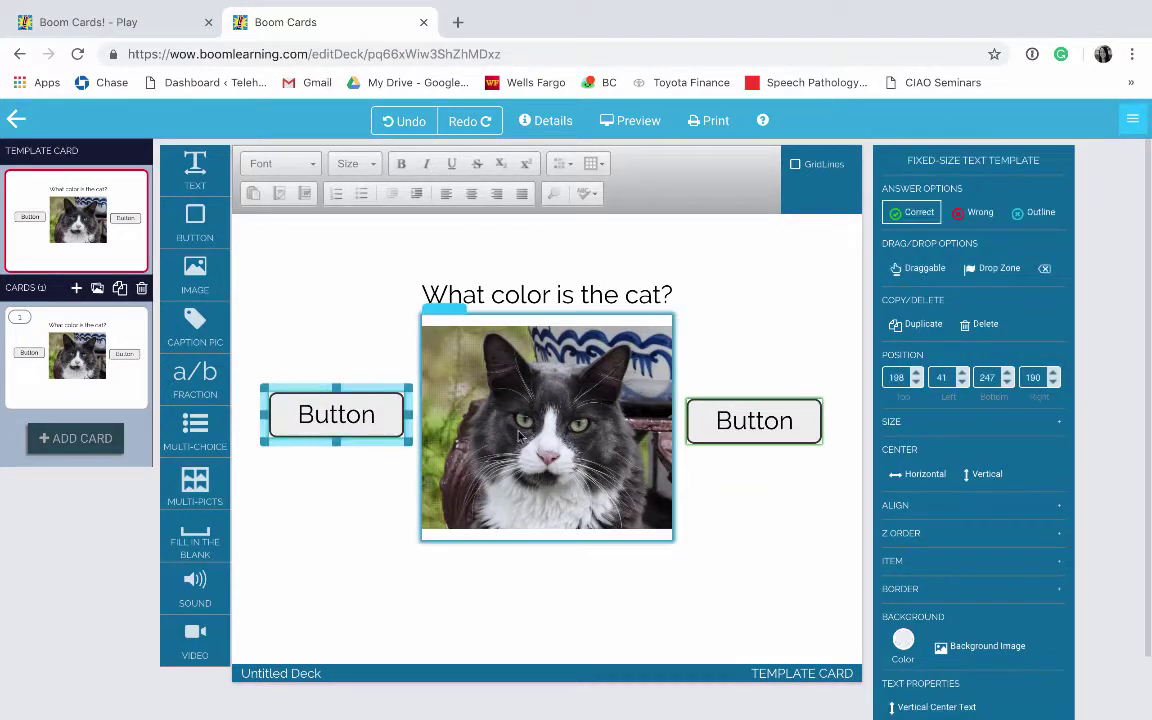
{"action": "left_click", "coordinate": [719, 395], "text": "shift"}
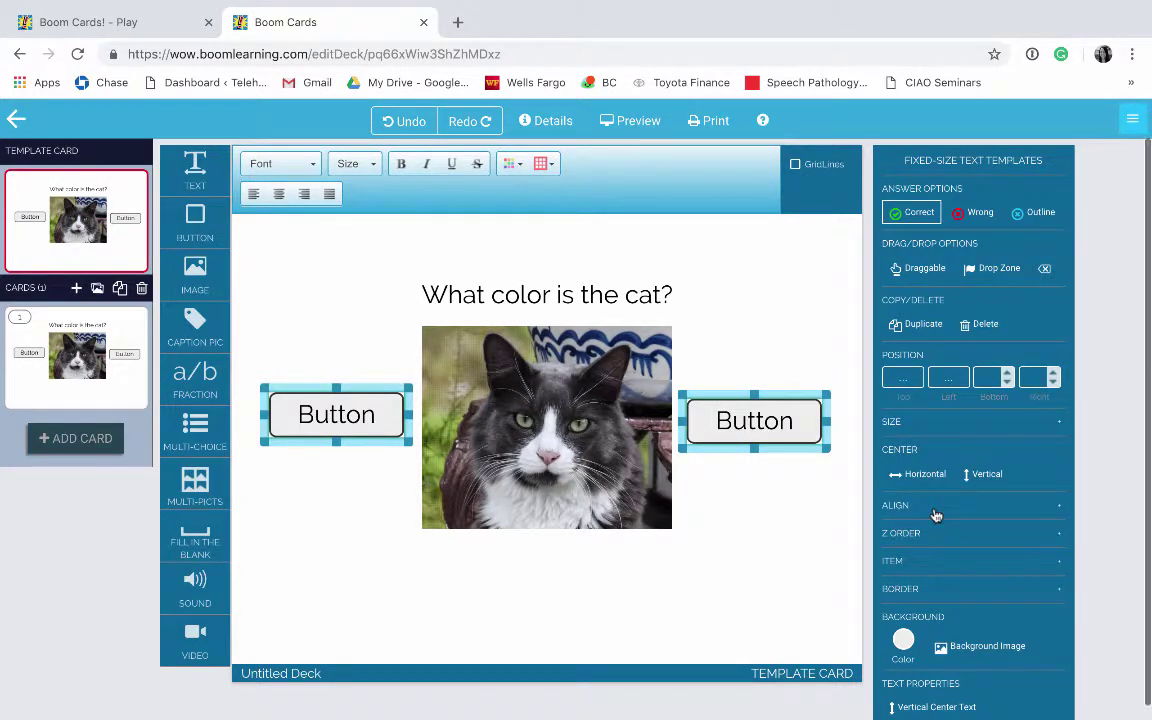
{"action": "left_click", "coordinate": [930, 510]}
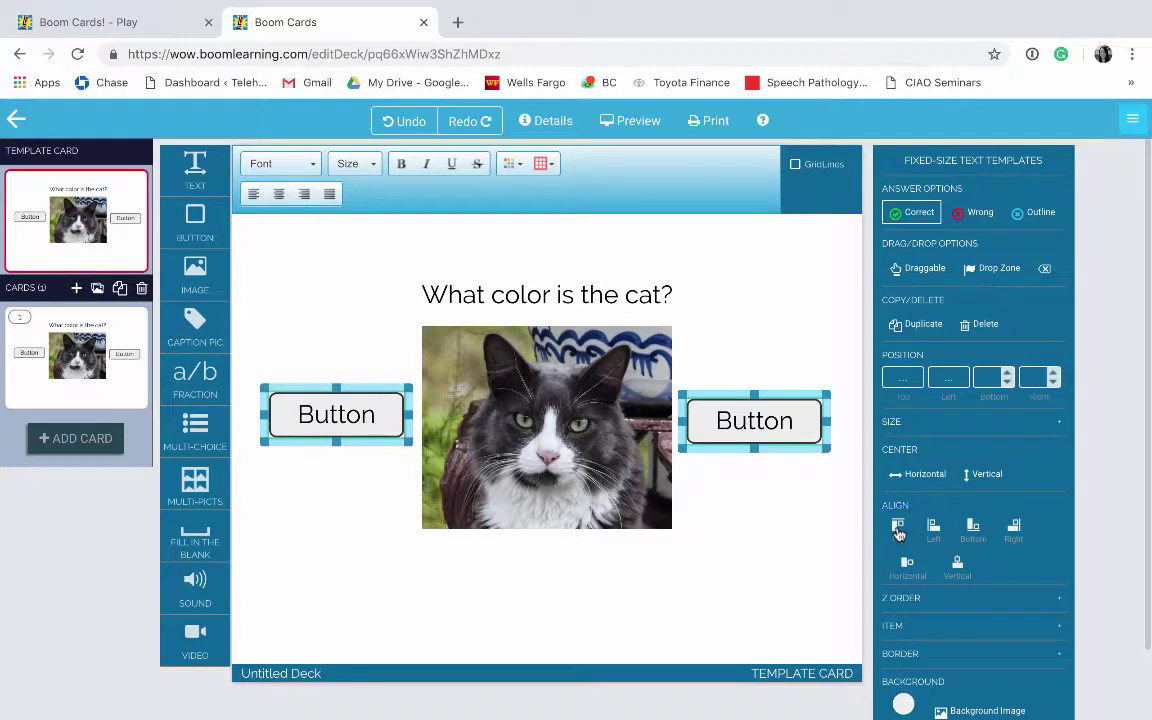
{"action": "left_click", "coordinate": [898, 534]}
{"action": "left_click", "coordinate": [321, 555]}
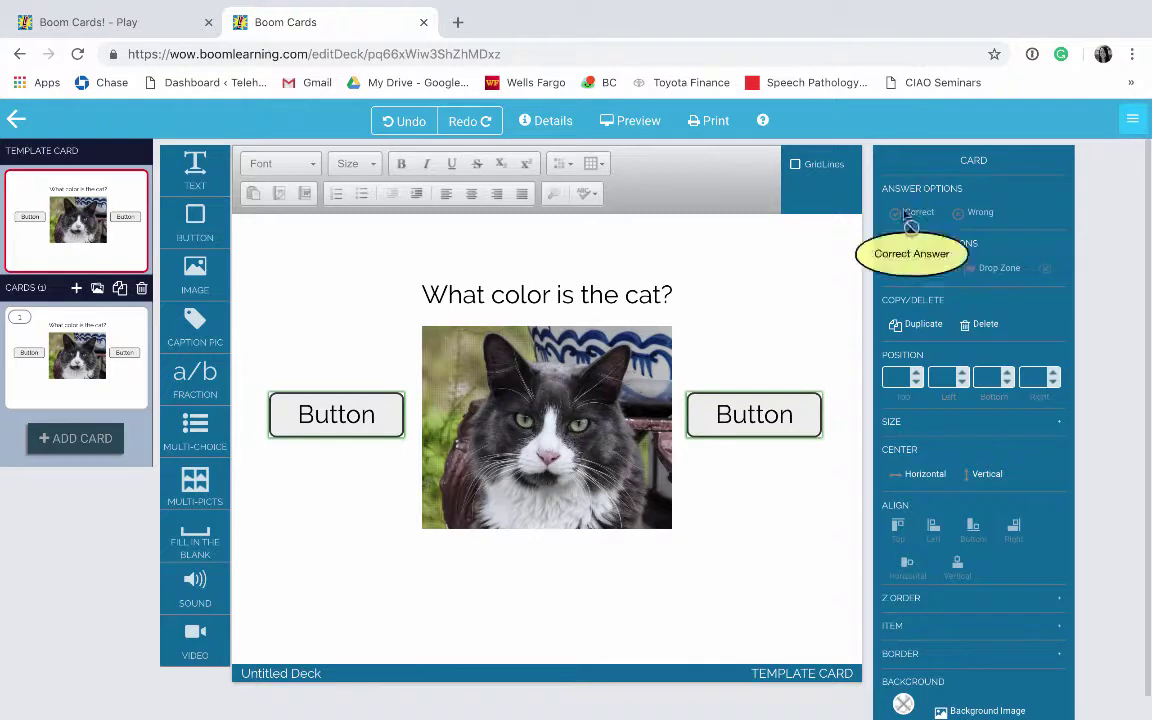
Mark the button on the right side of the cat picture as the wrong answer
{"action": "left_click", "coordinate": [714, 393]}
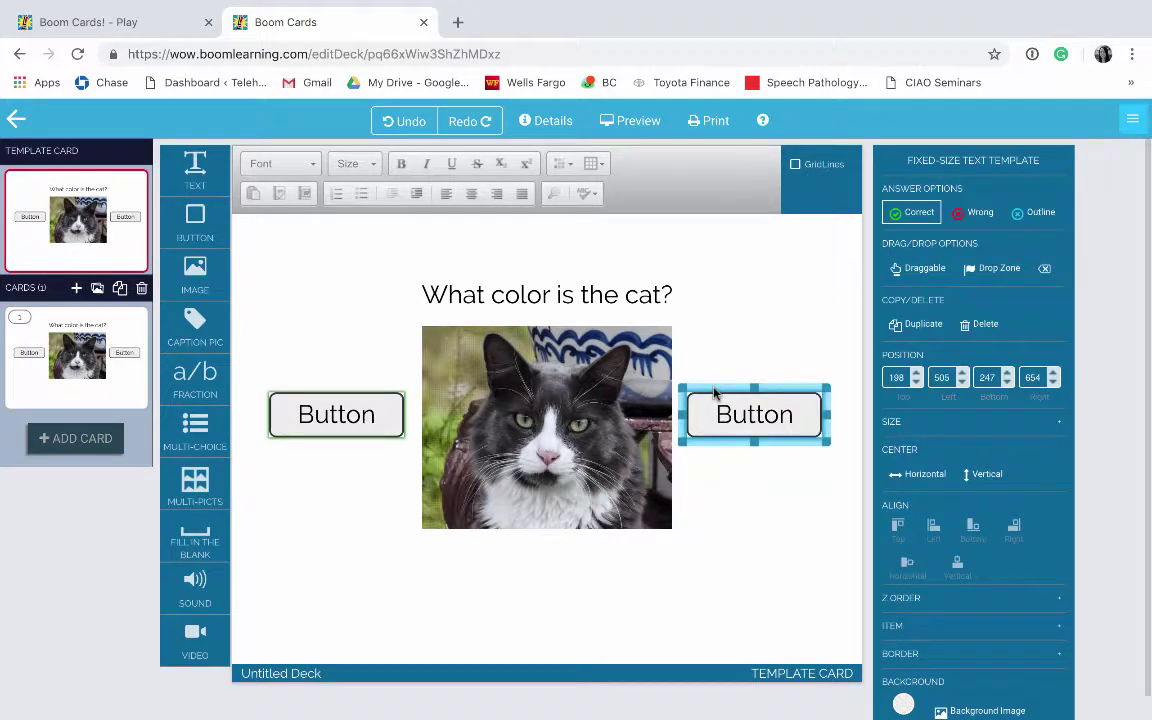
{"action": "left_click", "coordinate": [976, 214]}
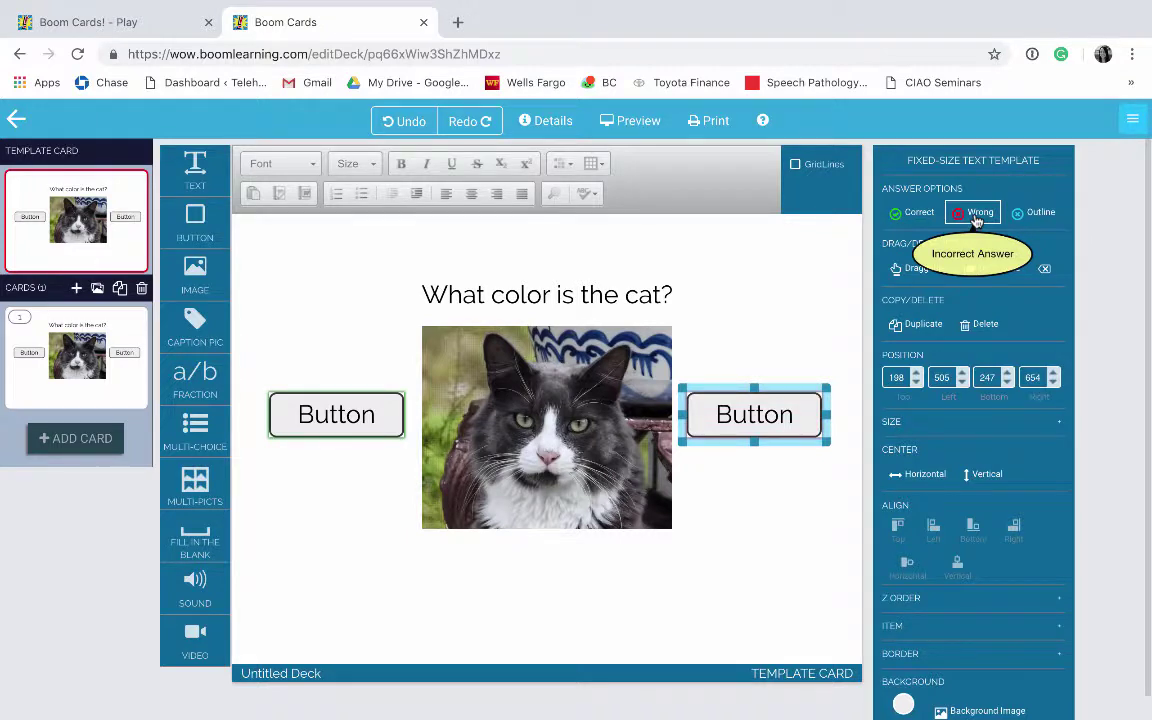
{"action": "left_click", "coordinate": [766, 331]}
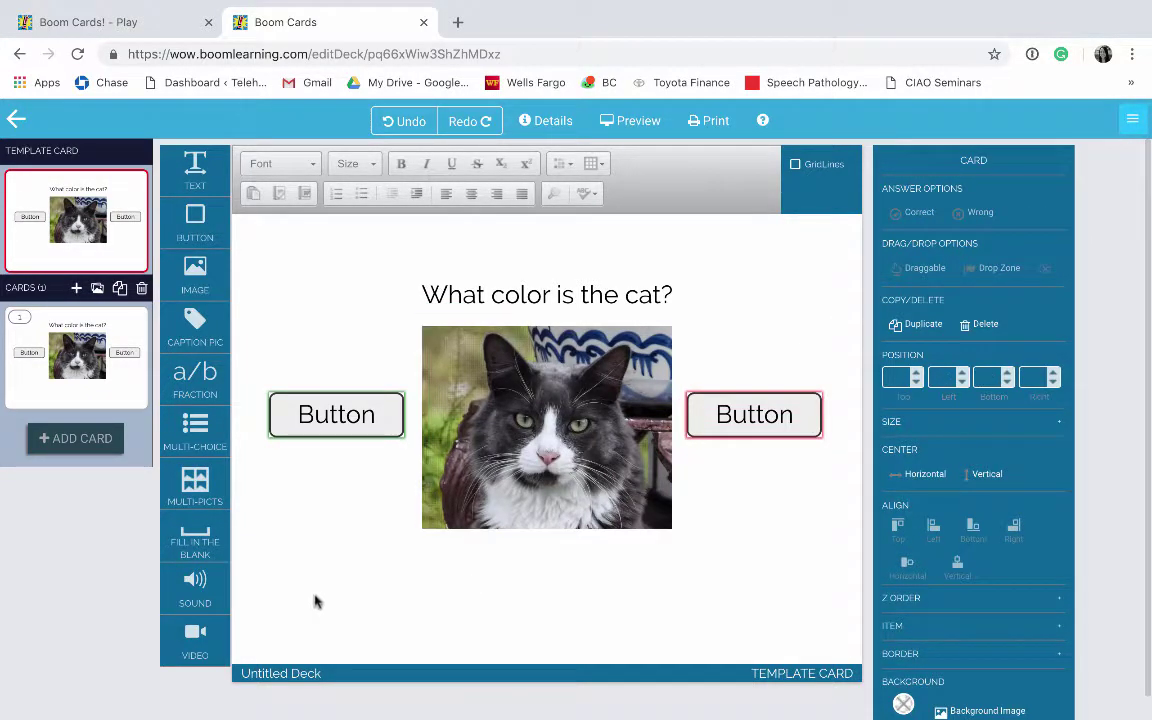
Label the correct-answer button on the left side of the cat picture "grey & white"
{"action": "left_click", "coordinate": [302, 414]}
{"action": "left_click_drag", "start_coordinate": [299, 410], "coordinate": [374, 416]}
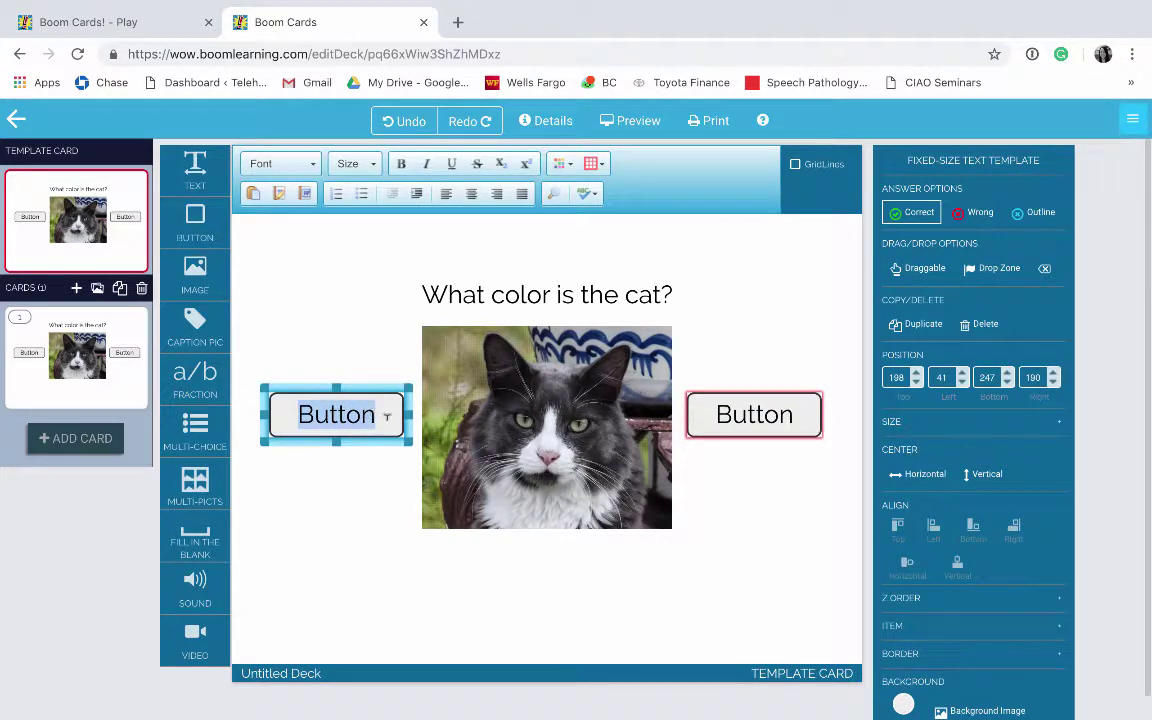
{"action": "type", "text": "gry"}
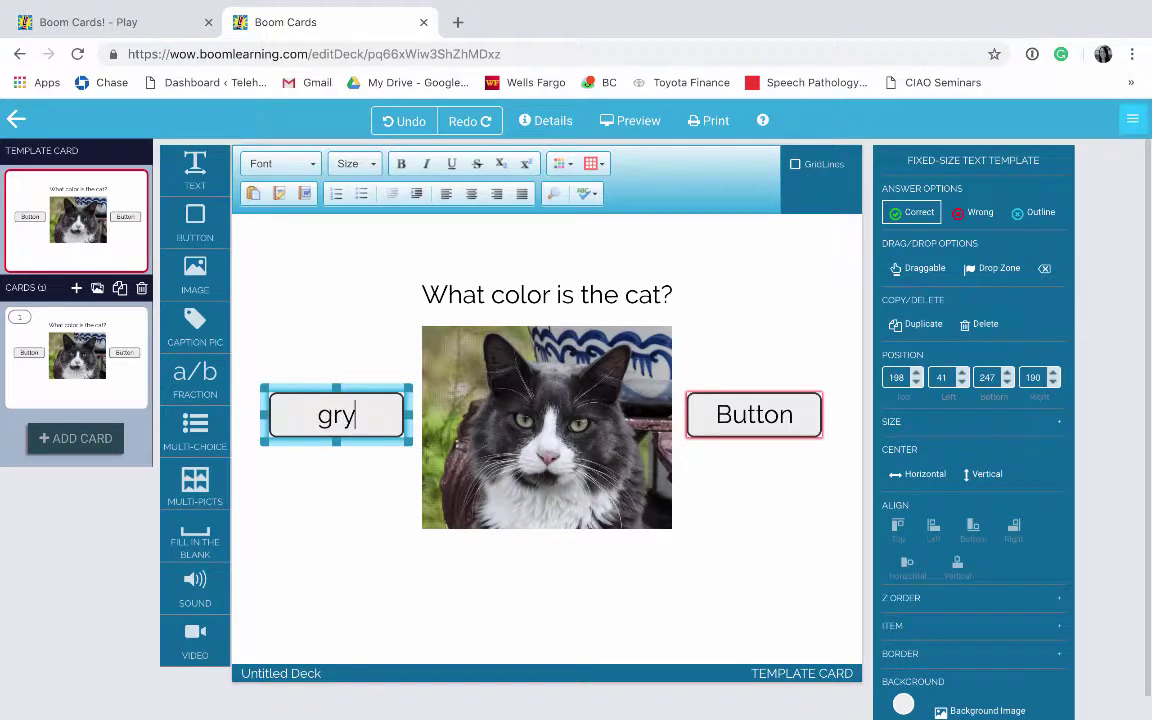
{"action": "key", "text": "BackSpace"}
{"action": "type", "text": "ey "}
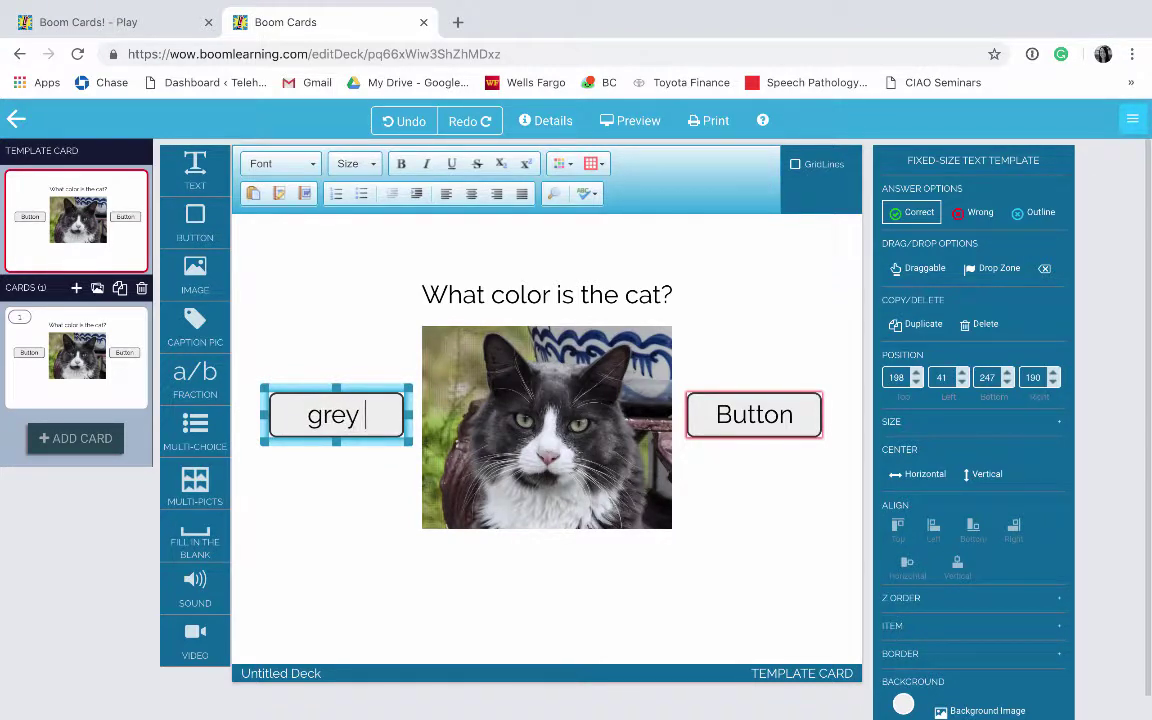
{"action": "type", "text": "& white"}
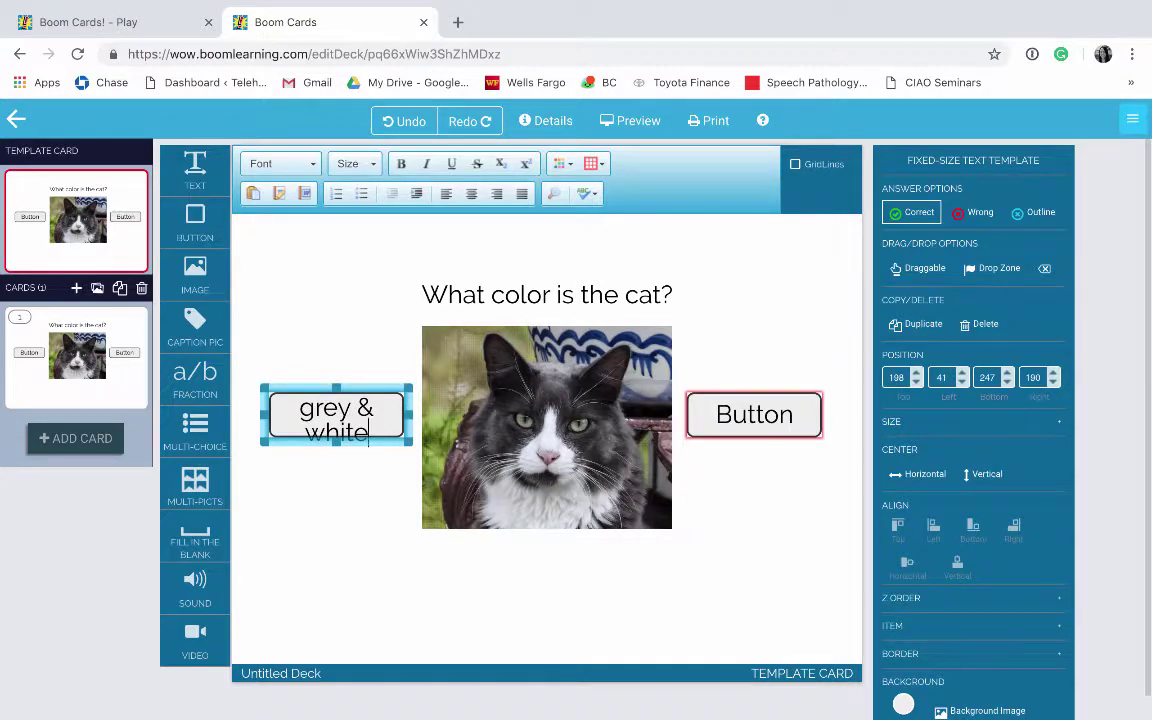
Label the wrong-answer button on the right side of the cat picture "black"
{"action": "left_click", "coordinate": [725, 413]}
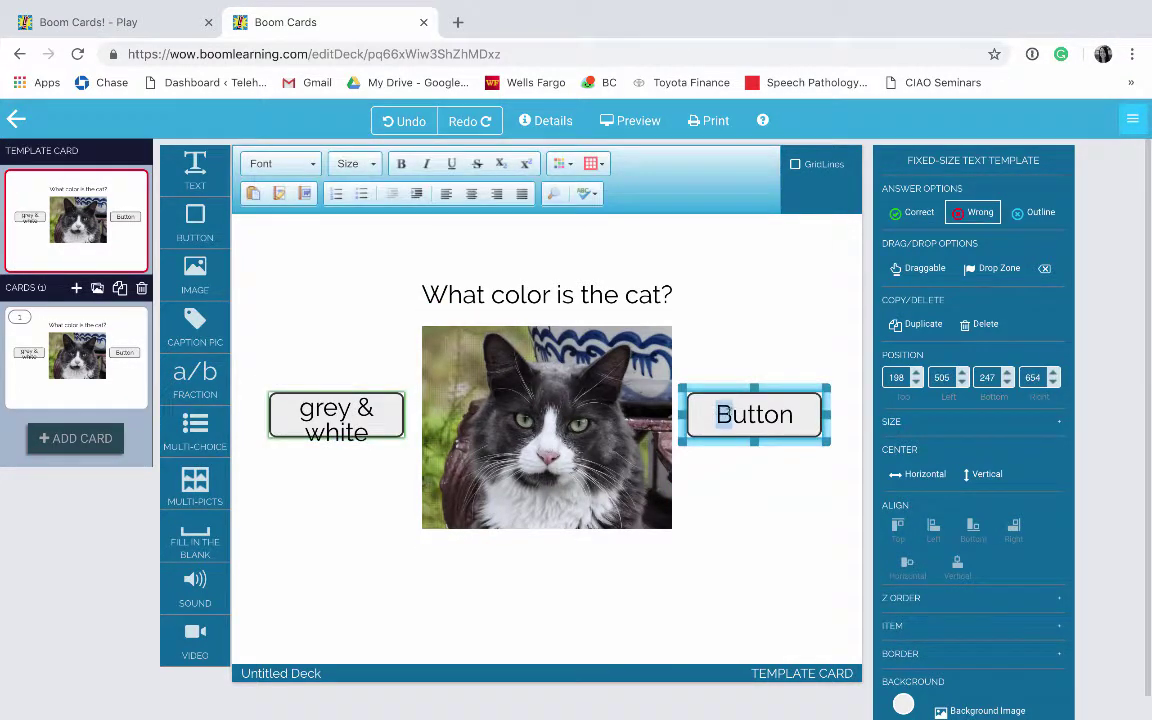
{"action": "left_click_drag", "start_coordinate": [718, 414], "coordinate": [791, 414]}
{"action": "type", "text": "black"}
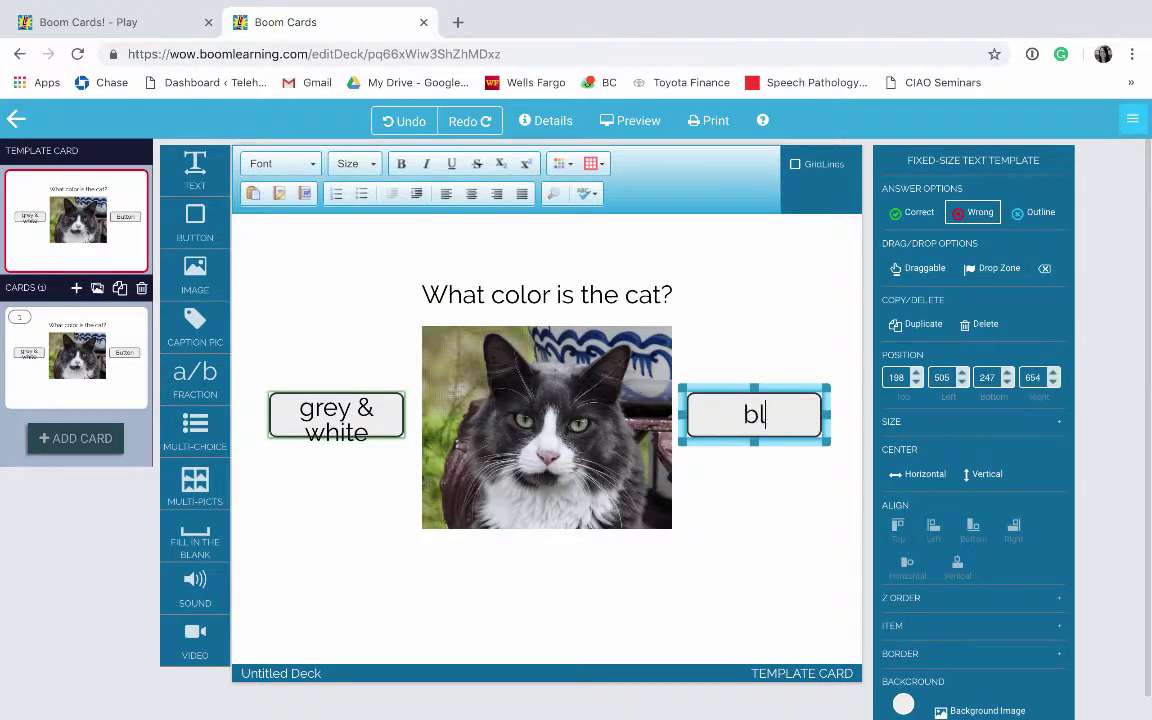
Widen the correct-answer button beside the cat picture so that "grey & white" fits on one line
{"action": "left_click", "coordinate": [805, 494]}
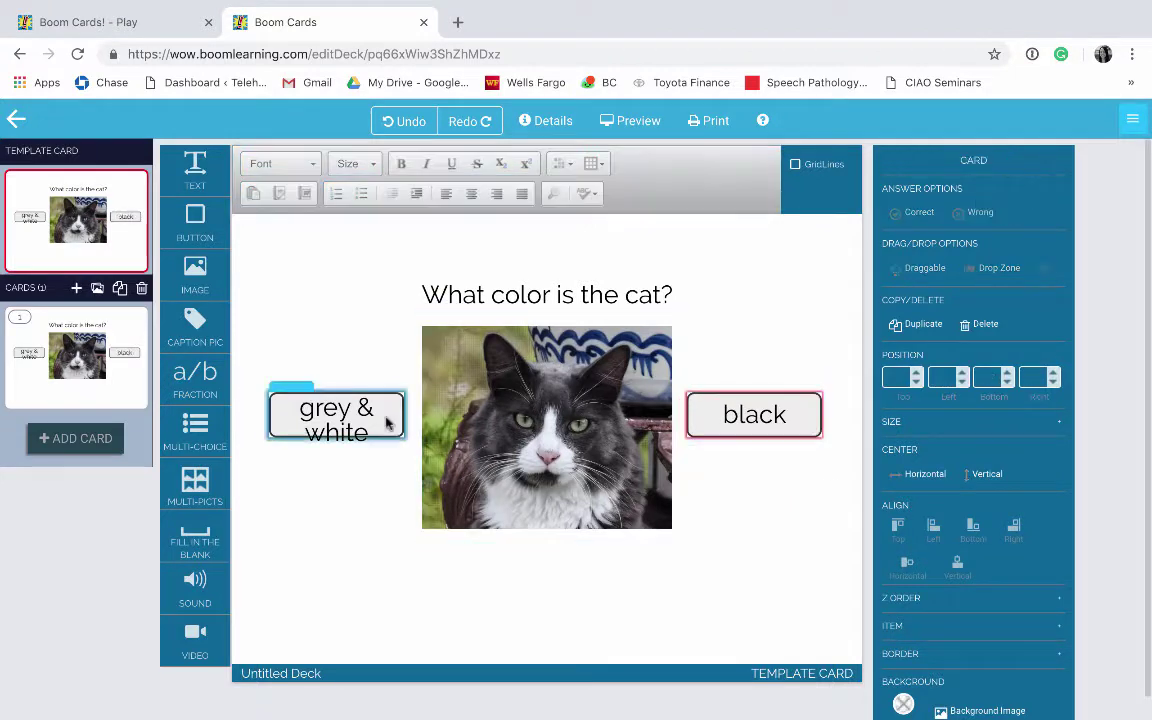
{"action": "left_click", "coordinate": [289, 387]}
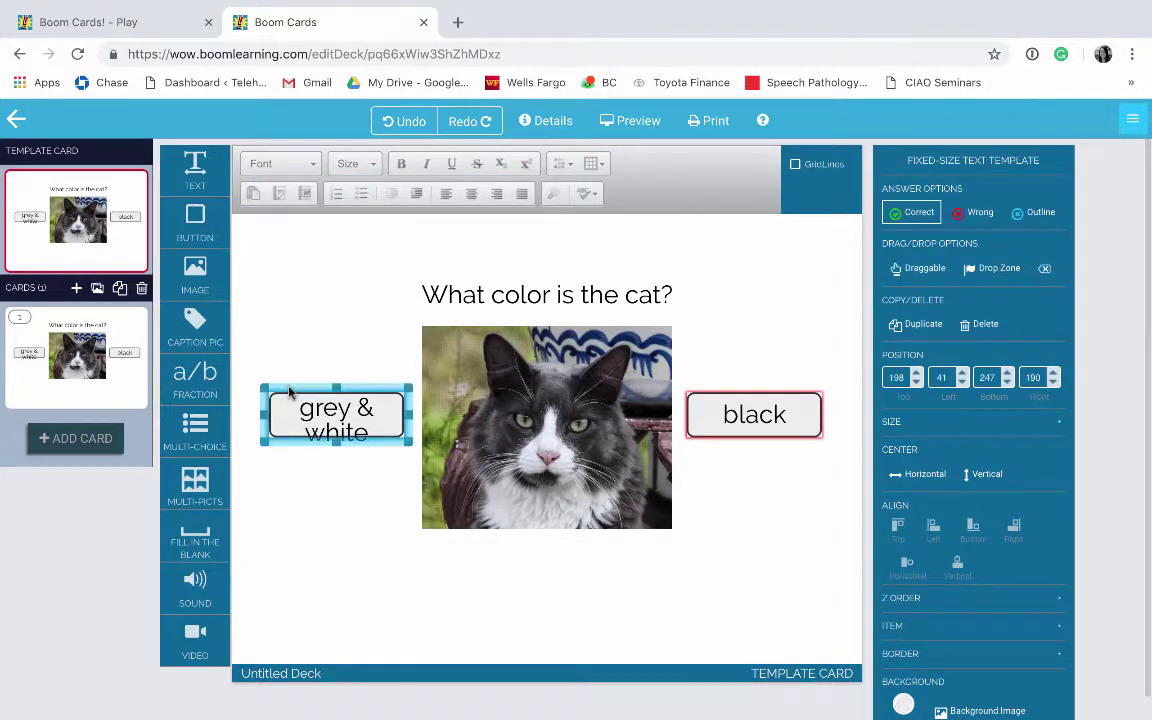
{"action": "left_click_drag", "start_coordinate": [260, 414], "coordinate": [243, 414]}
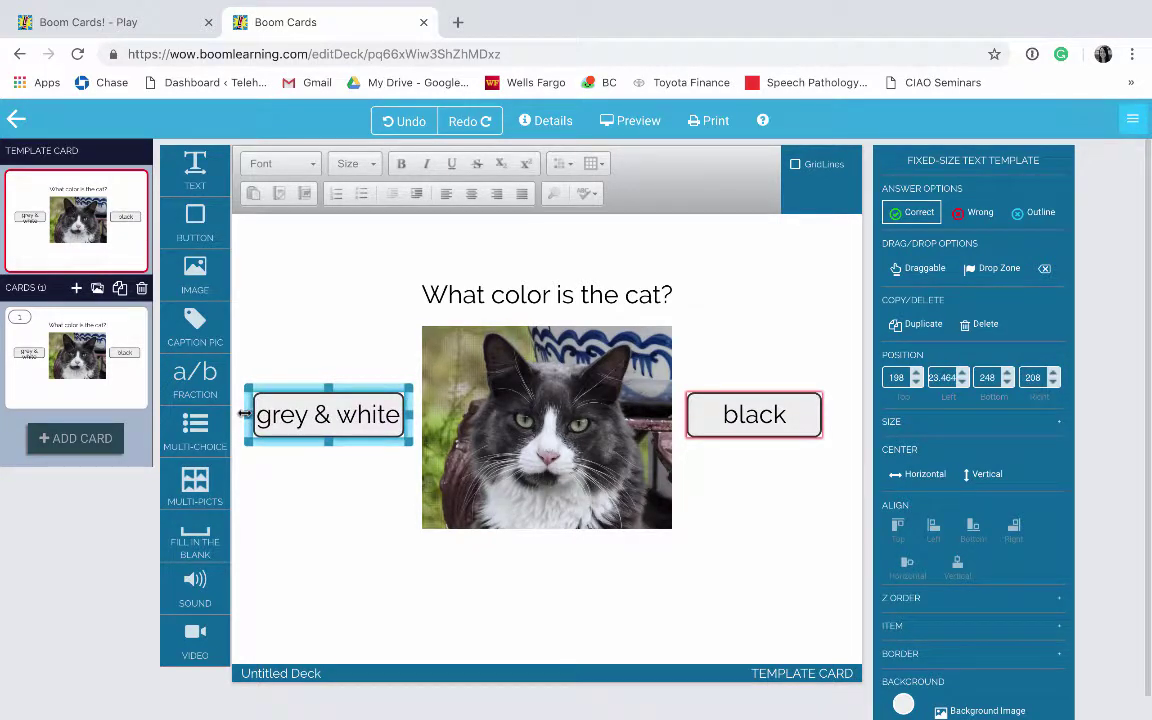
{"action": "left_click", "coordinate": [331, 527]}
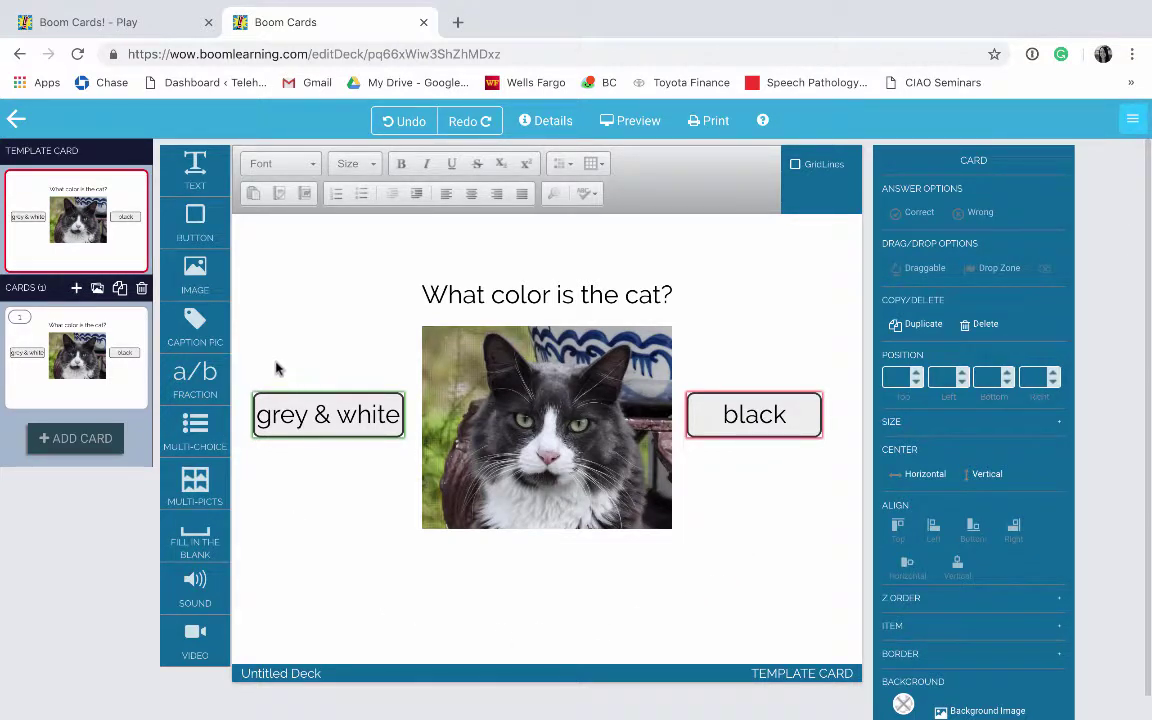
Add the dog portrait photo below the large cat picture's left edge and narrow its frame to about 114 wide
{"action": "left_click_drag", "start_coordinate": [198, 277], "coordinate": [428, 610]}
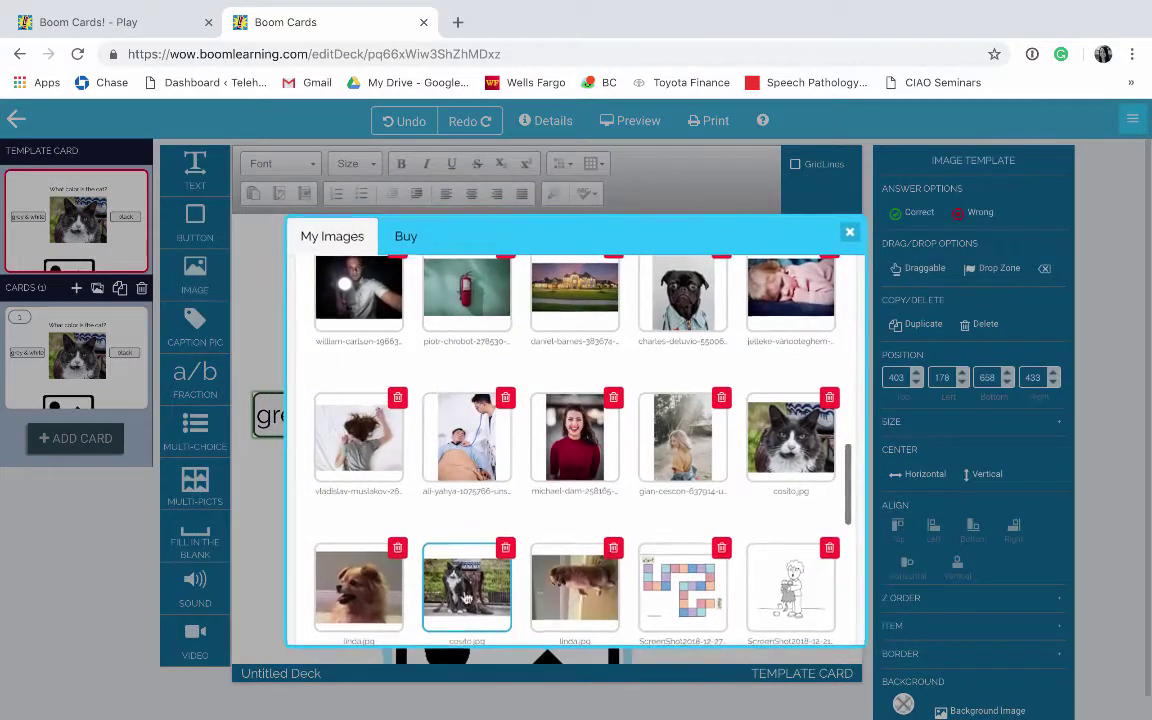
{"action": "left_click", "coordinate": [365, 592]}
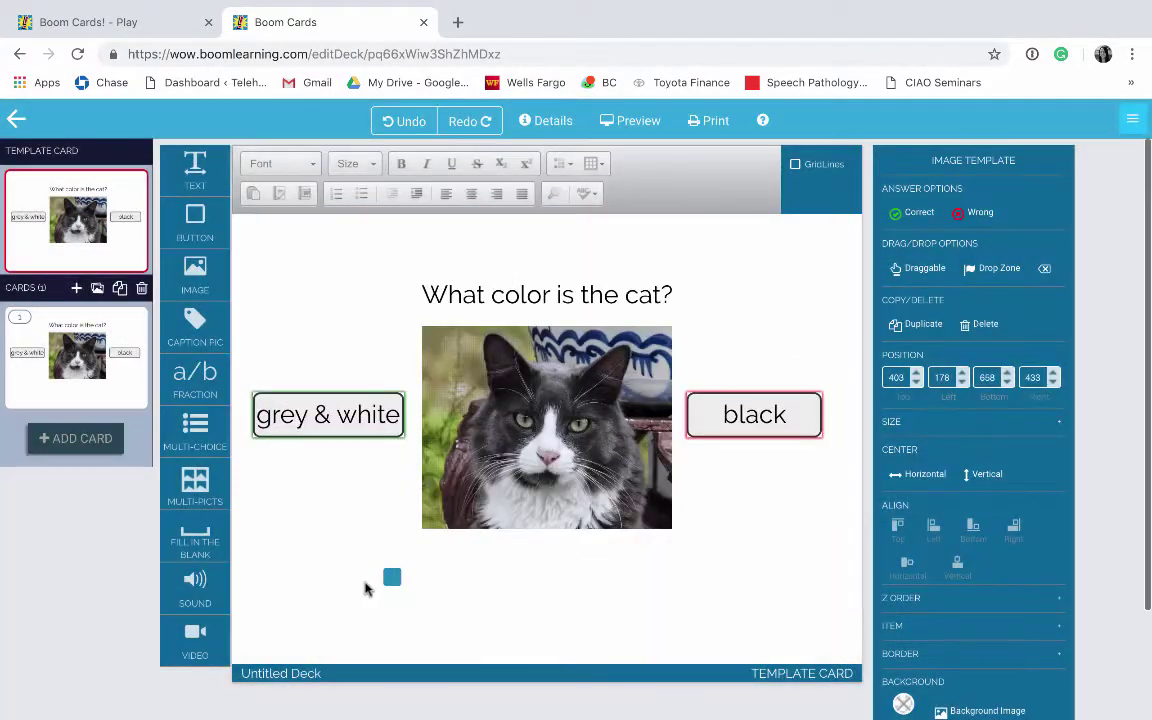
{"action": "mouse_move", "coordinate": [388, 576]}
{"action": "left_mouse_down"}
{"action": "mouse_move", "coordinate": [617, 656]}
{"action": "mouse_move", "coordinate": [420, 314]}
{"action": "mouse_move", "coordinate": [368, 347]}
{"action": "mouse_move", "coordinate": [342, 337]}
{"action": "mouse_move", "coordinate": [365, 328]}
{"action": "mouse_move", "coordinate": [342, 334]}
{"action": "mouse_move", "coordinate": [449, 569]}
{"action": "mouse_move", "coordinate": [392, 557]}
{"action": "left_mouse_up"}
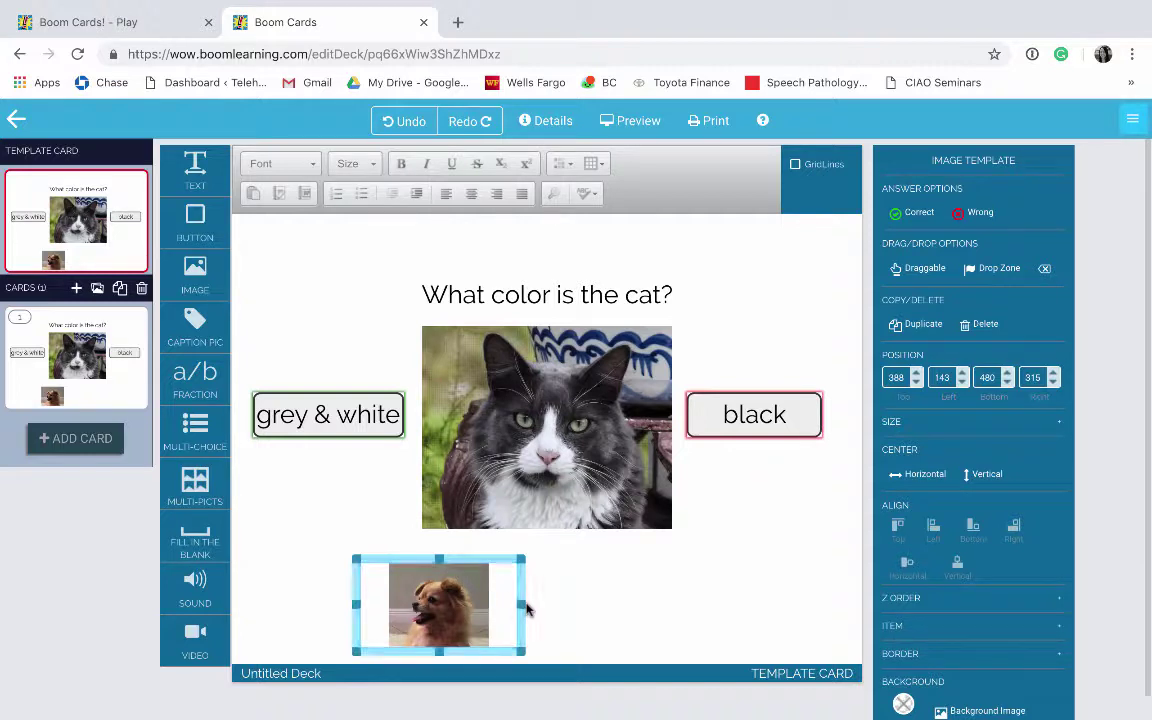
{"action": "left_click_drag", "start_coordinate": [525, 610], "coordinate": [472, 608]}
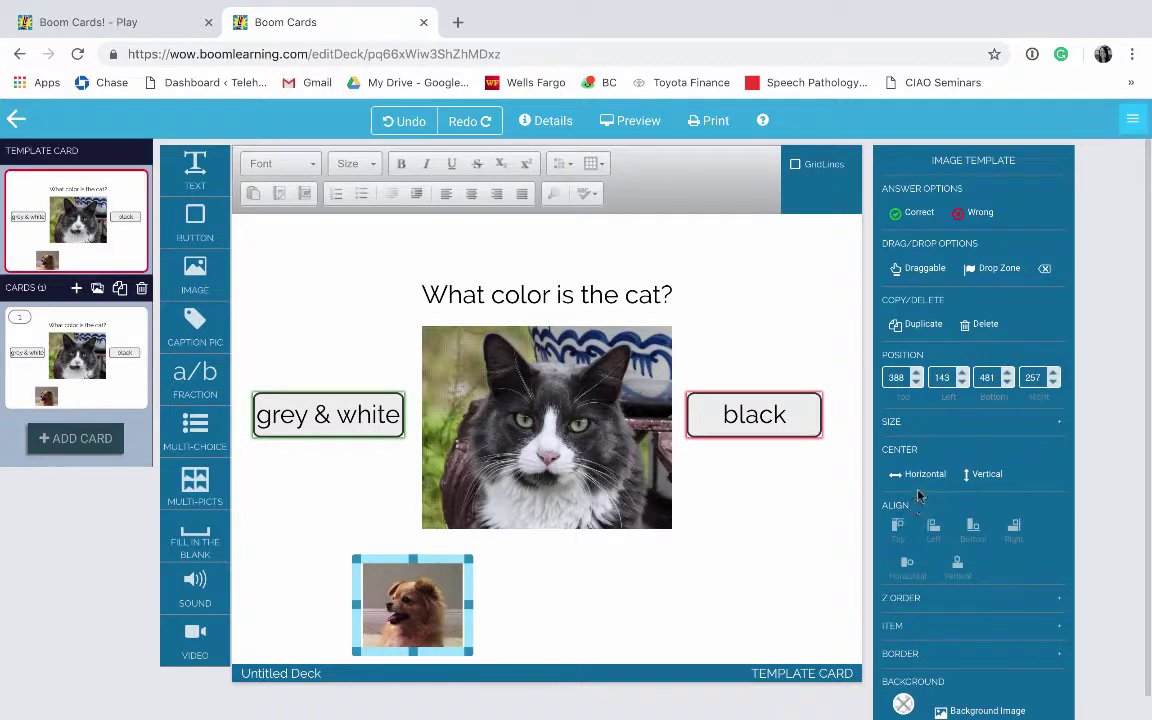
Duplicate the dog picture to below the large cat picture's right edge and replace the copy's image with the cat close-up photo
{"action": "left_click", "coordinate": [923, 325]}
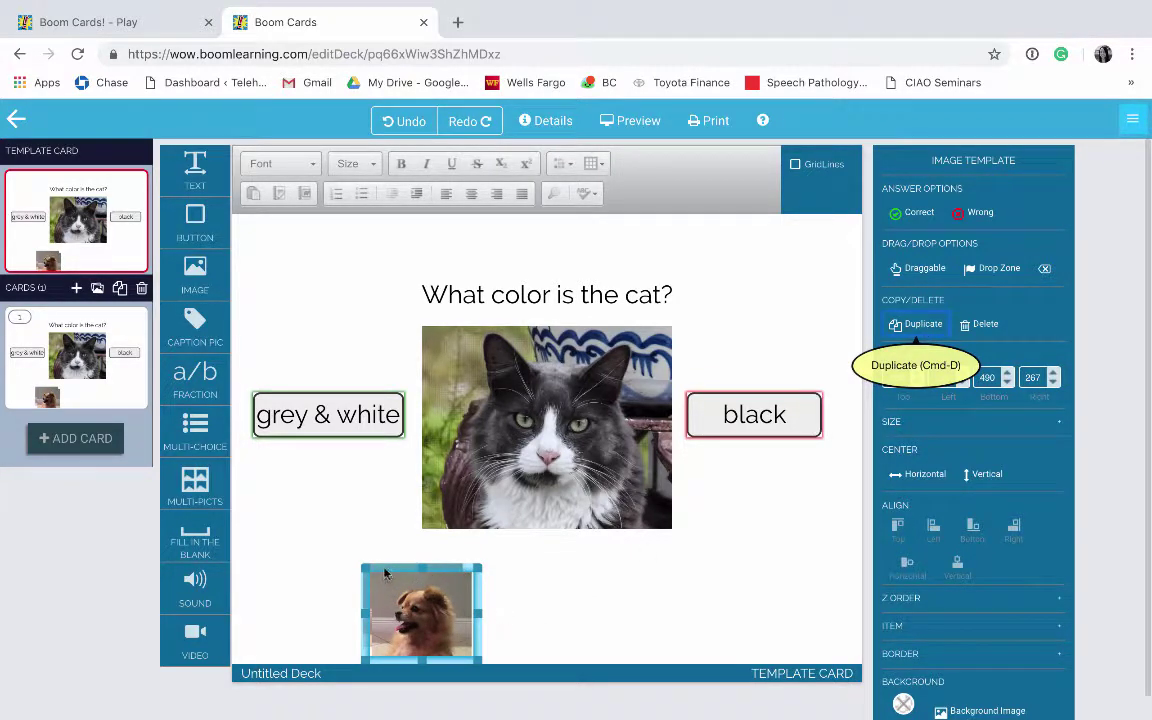
{"action": "left_click_drag", "start_coordinate": [385, 572], "coordinate": [638, 562]}
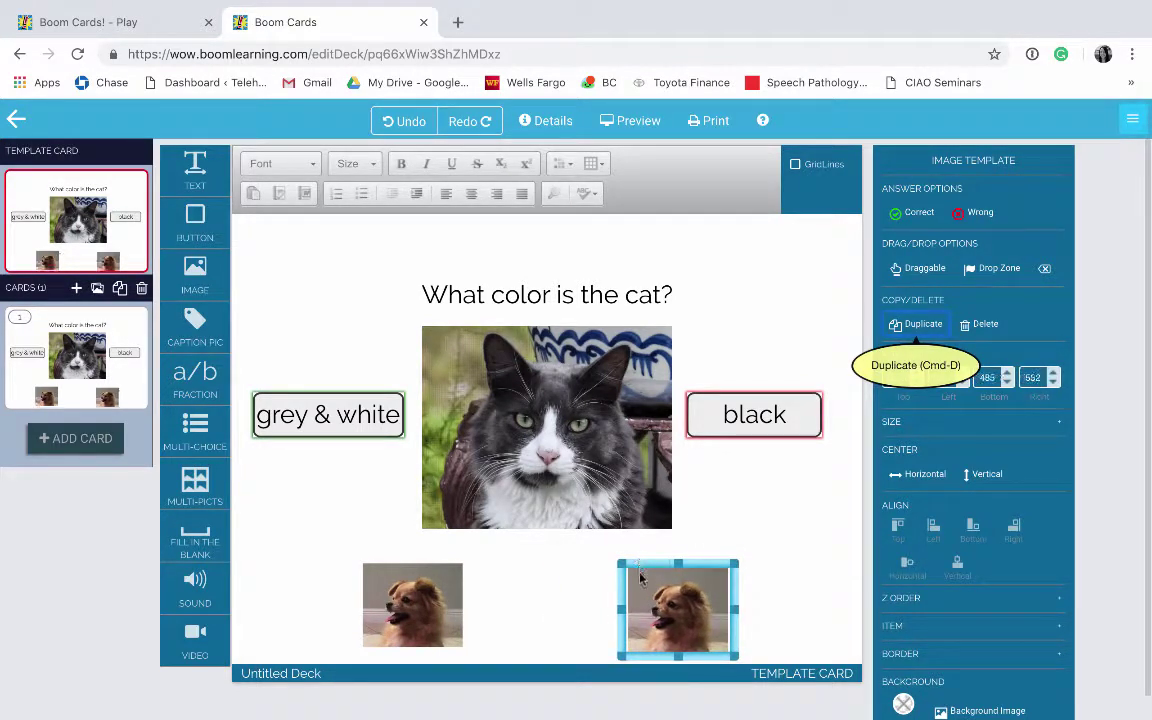
{"action": "double_click", "coordinate": [679, 614]}
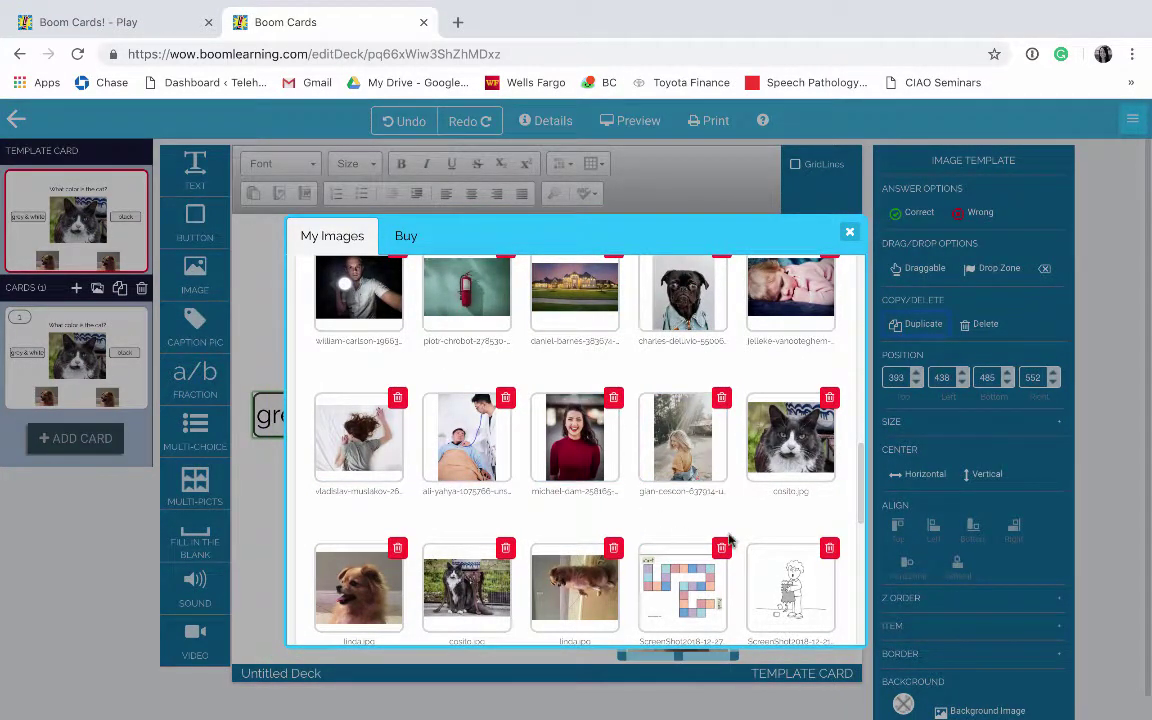
{"action": "left_click", "coordinate": [790, 450]}
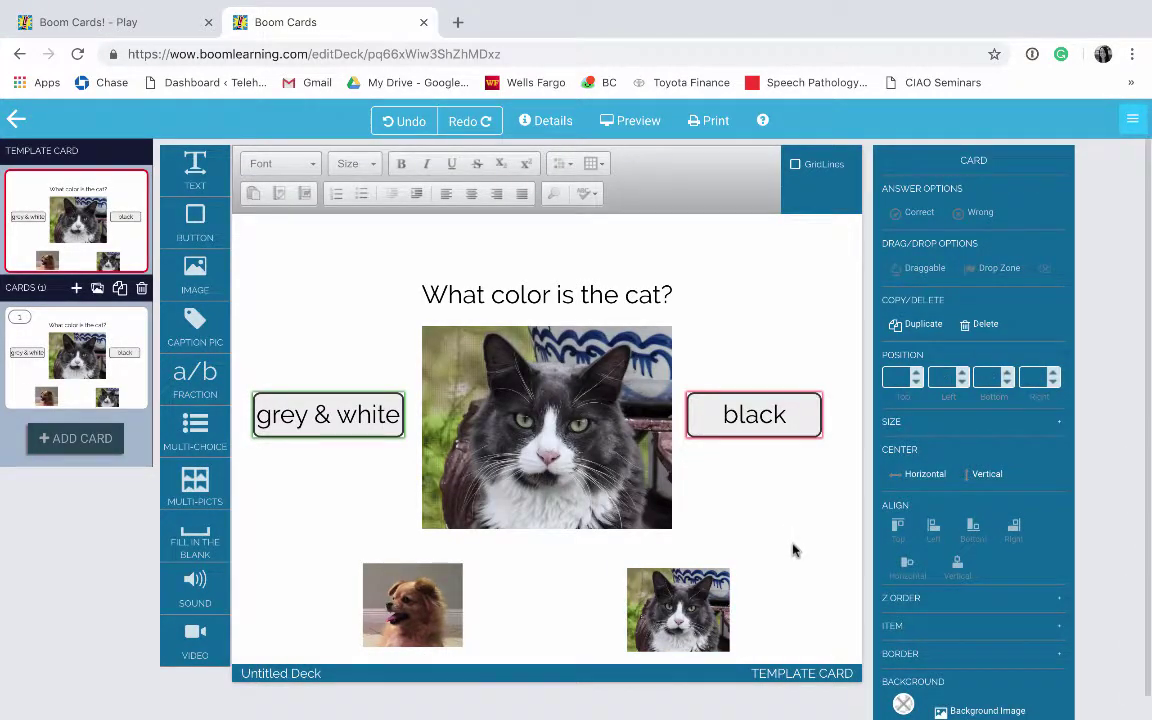
Make both small pictures below the large cat picture, the dog and the cat, draggable
{"action": "left_click", "coordinate": [388, 560]}
{"action": "left_click", "coordinate": [648, 568], "text": "shift"}
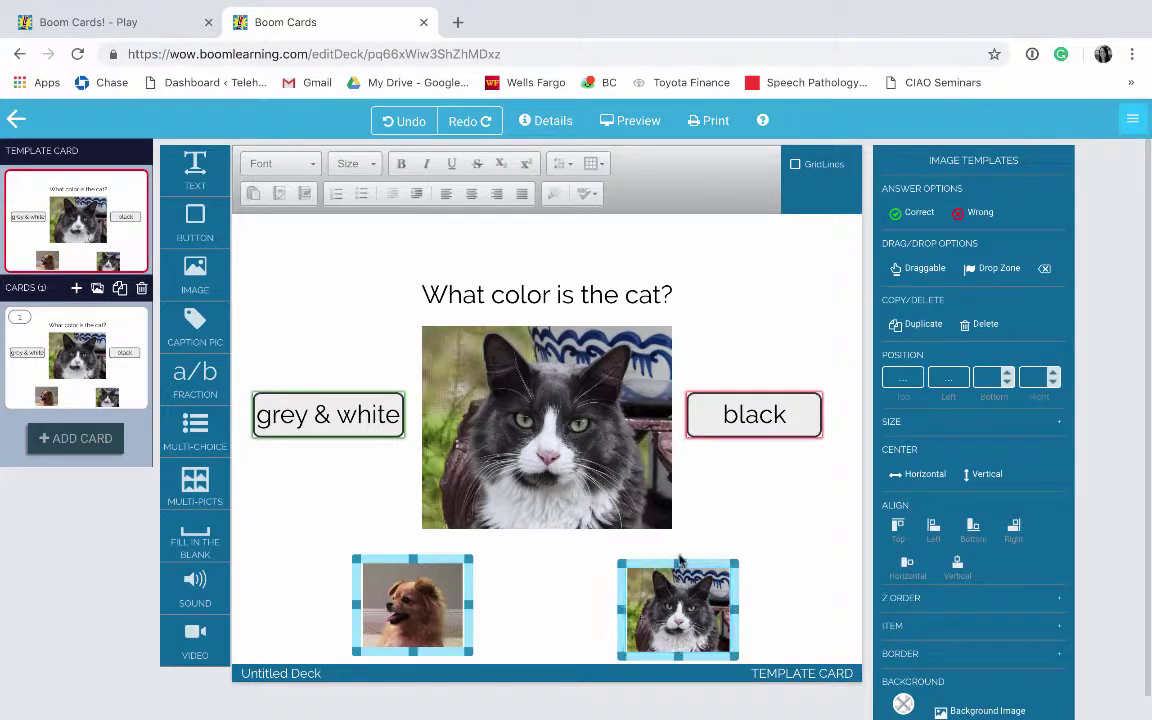
{"action": "left_click", "coordinate": [920, 277]}
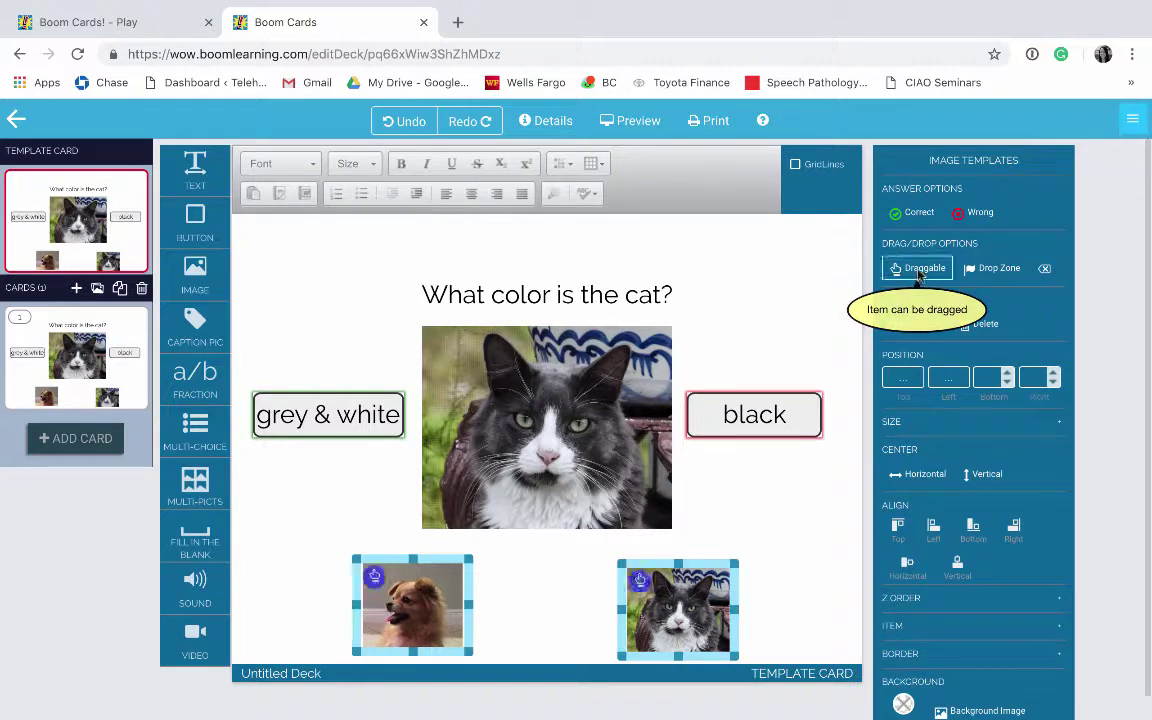
{"action": "left_click", "coordinate": [798, 517]}
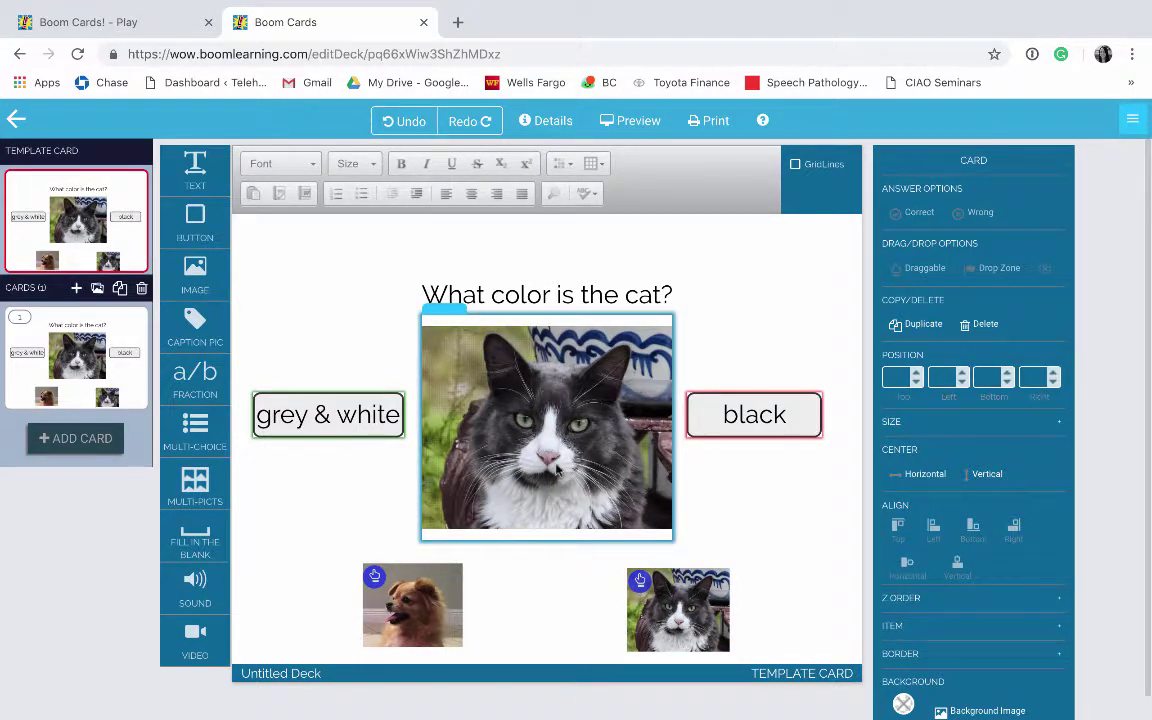
Make the large cat picture a drop zone and link it to the small draggable cat picture as its match
{"action": "left_click", "coordinate": [451, 317]}
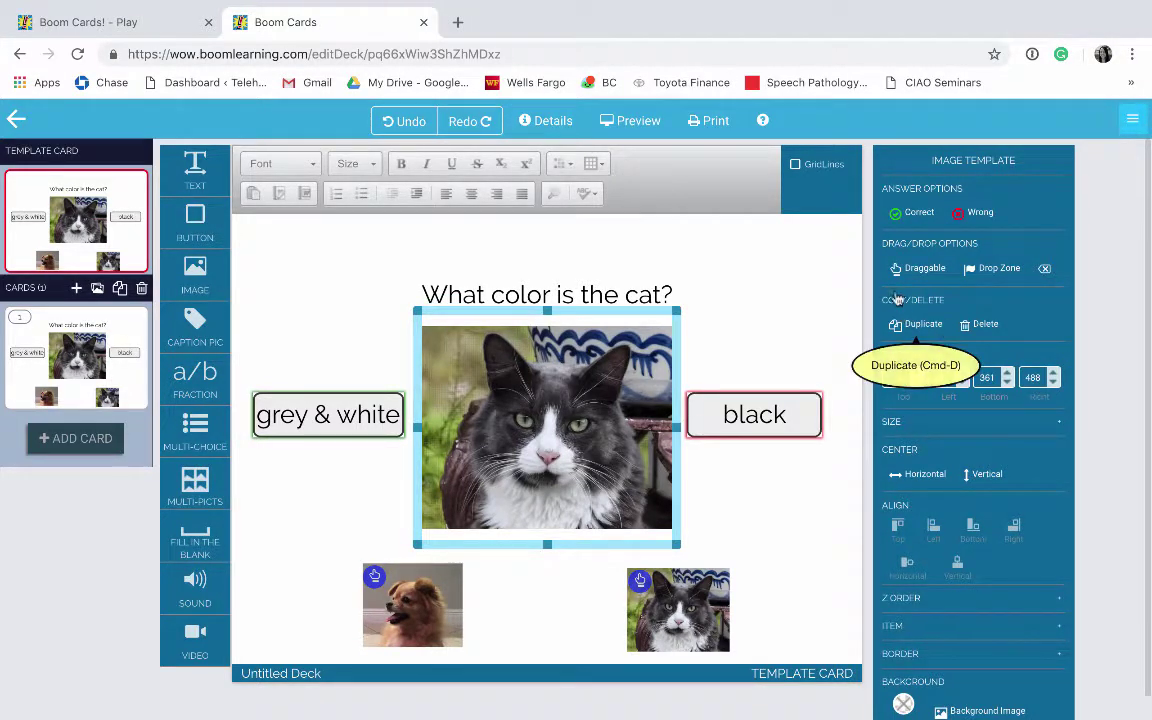
{"action": "left_click", "coordinate": [1001, 270]}
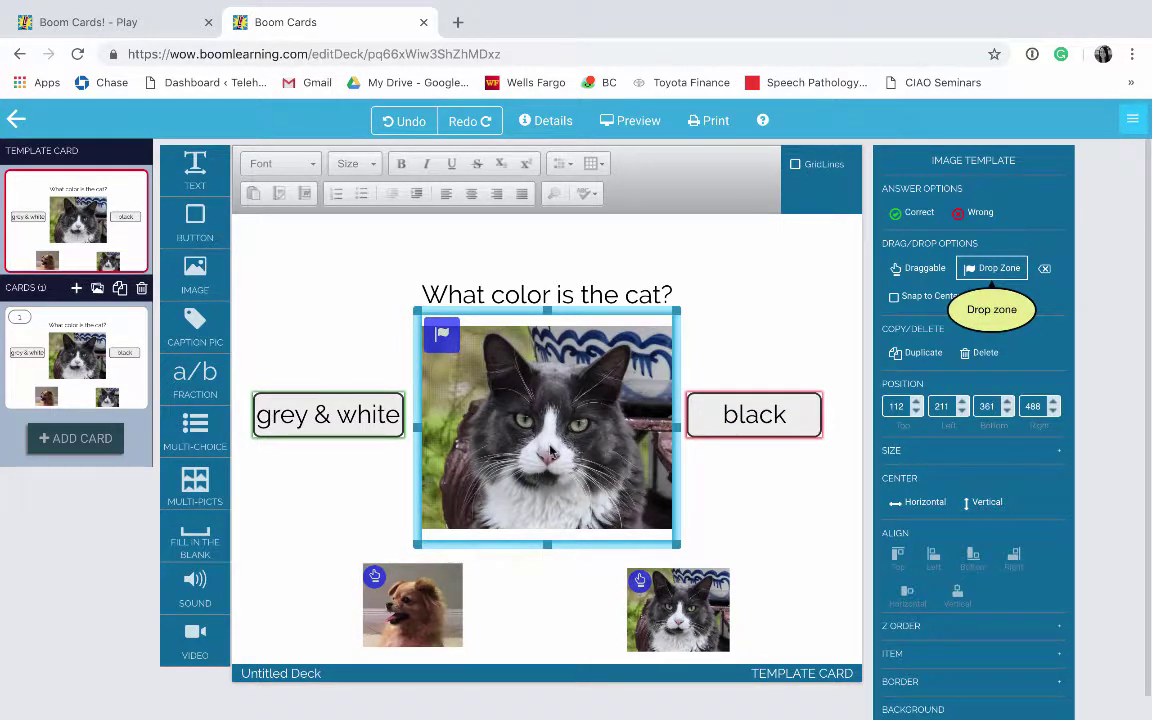
{"action": "left_click", "coordinate": [541, 587]}
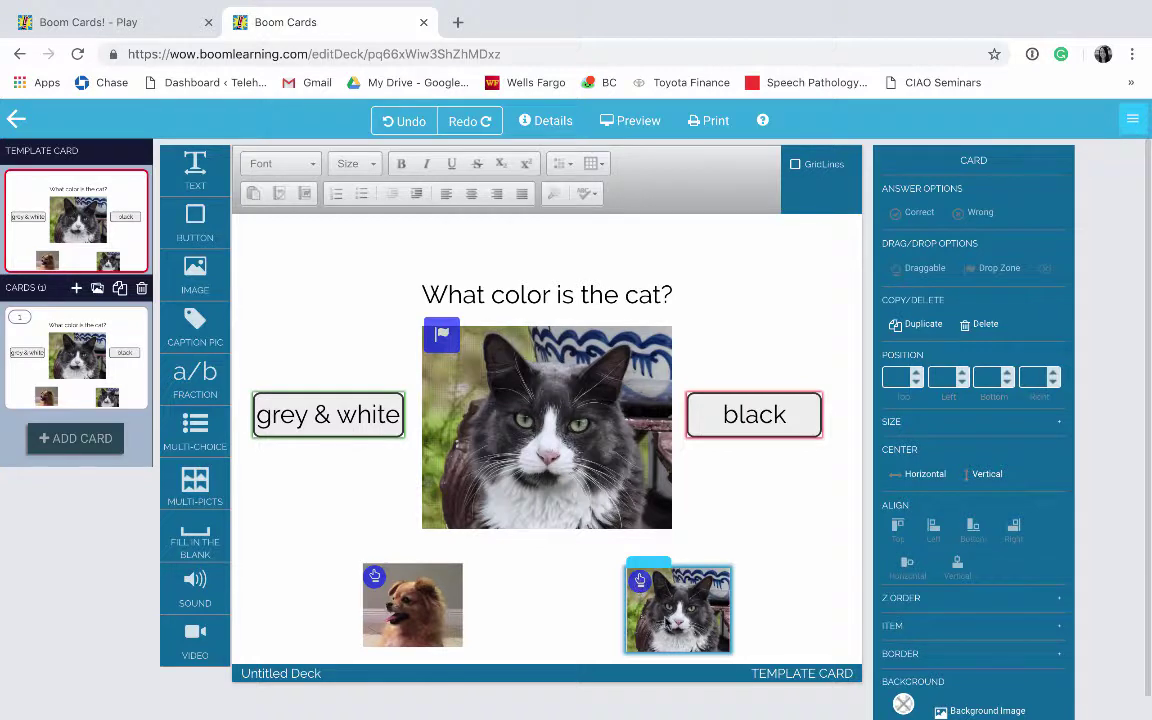
{"action": "left_click", "coordinate": [437, 338]}
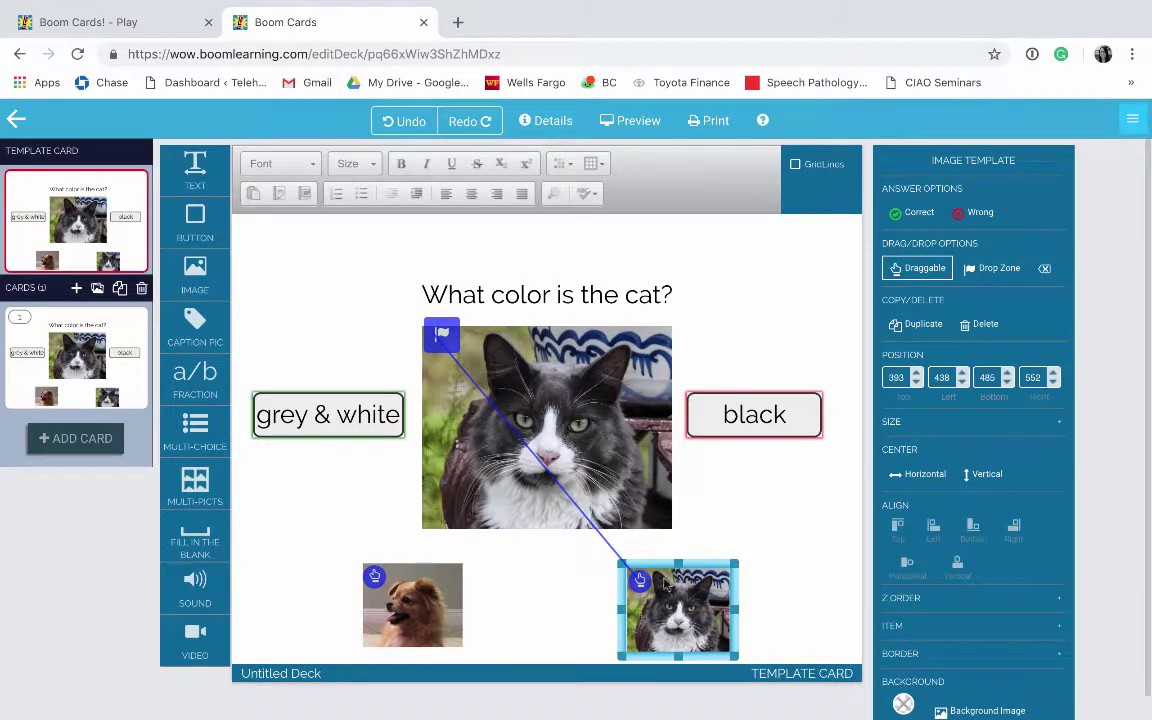
{"action": "left_click", "coordinate": [360, 483]}
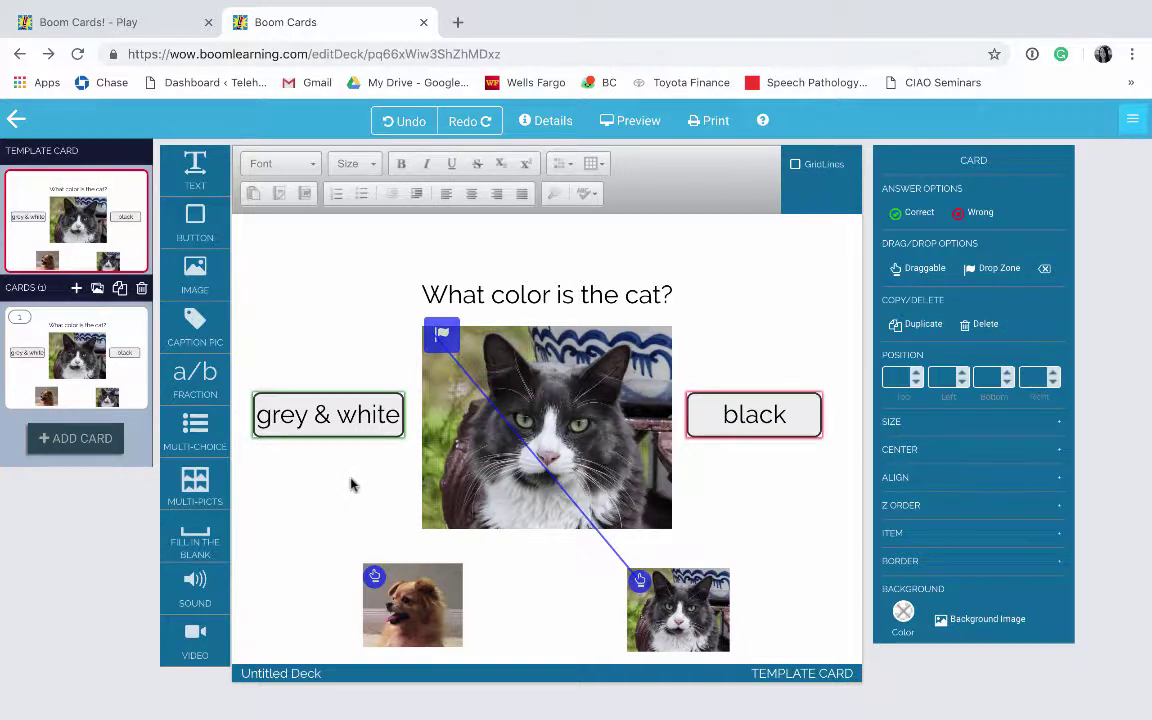
Preview the card, submit "grey & white" with the small cat placed on the large cat picture, and return to the editor
{"action": "left_click", "coordinate": [625, 121]}
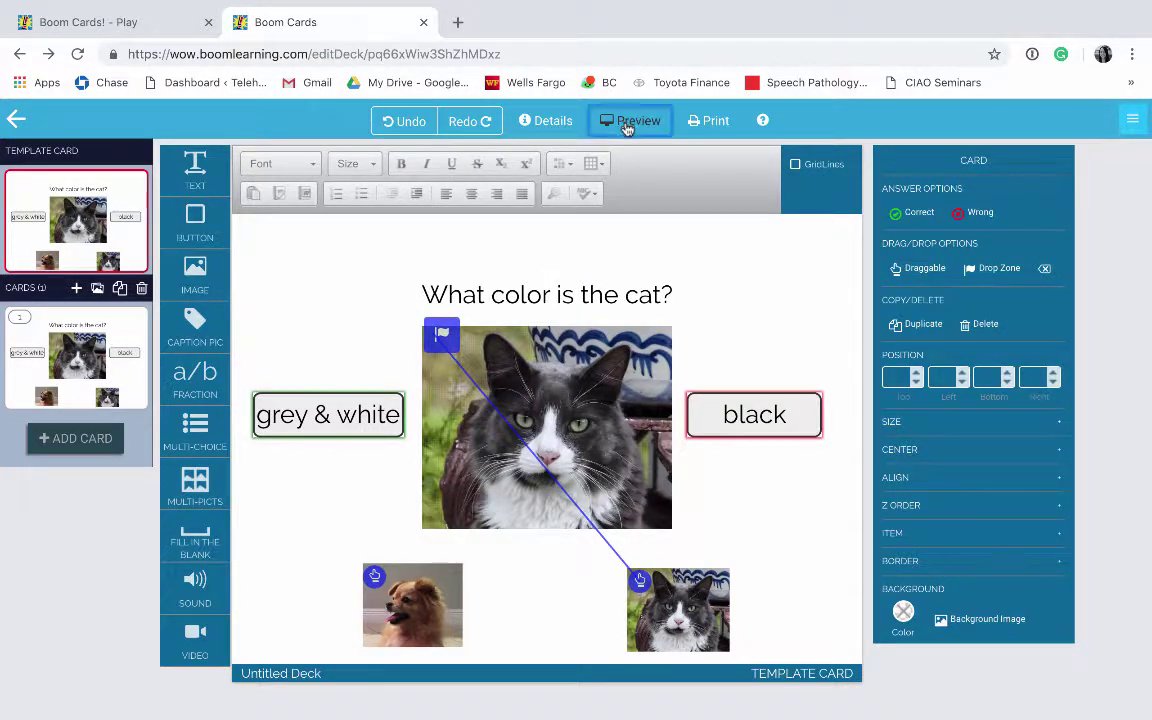
{"action": "left_click", "coordinate": [319, 411]}
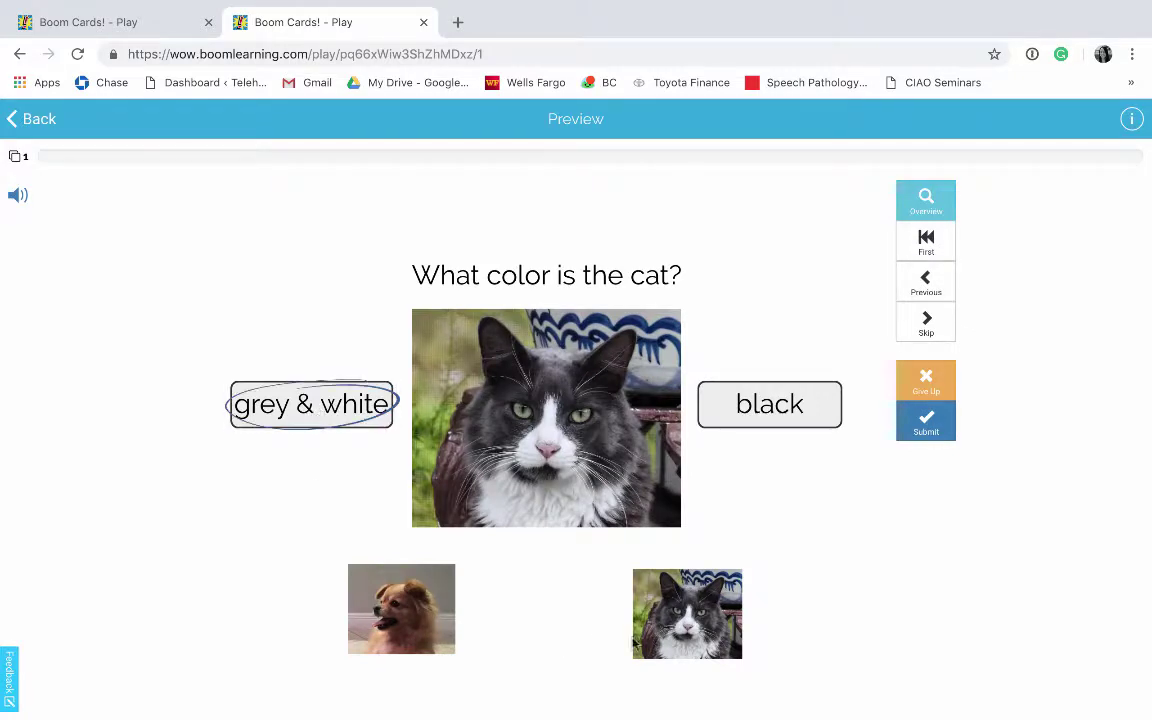
{"action": "left_click_drag", "start_coordinate": [676, 618], "coordinate": [540, 425]}
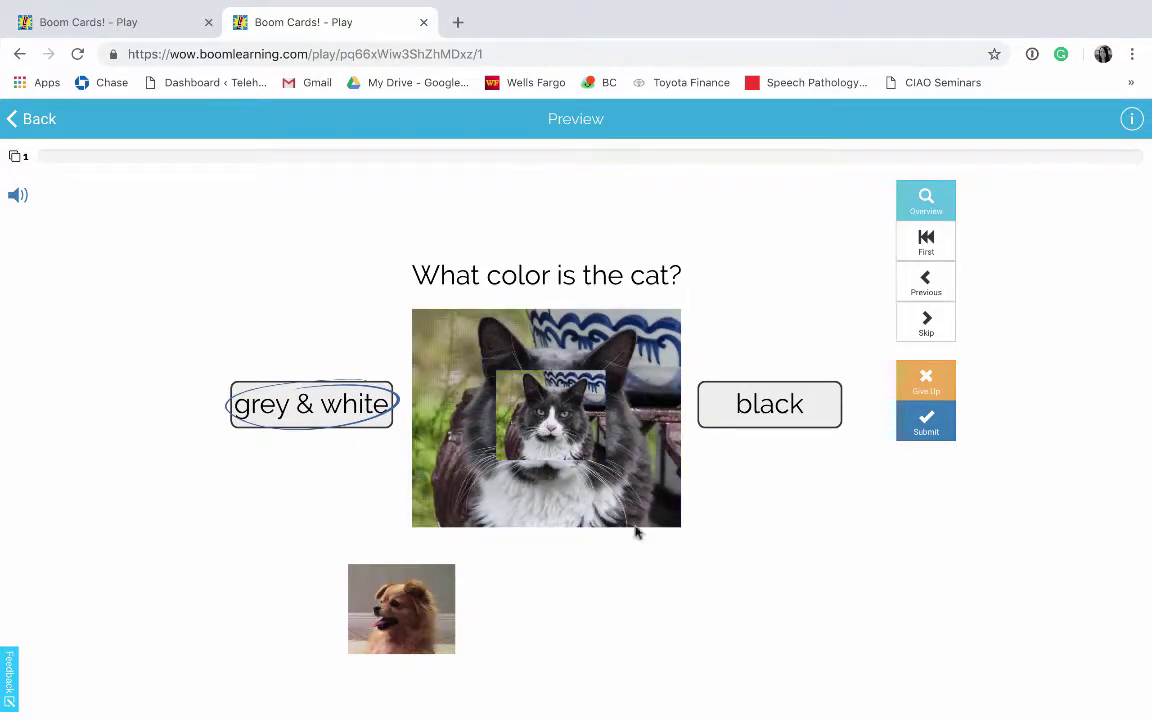
{"action": "left_click", "coordinate": [925, 434]}
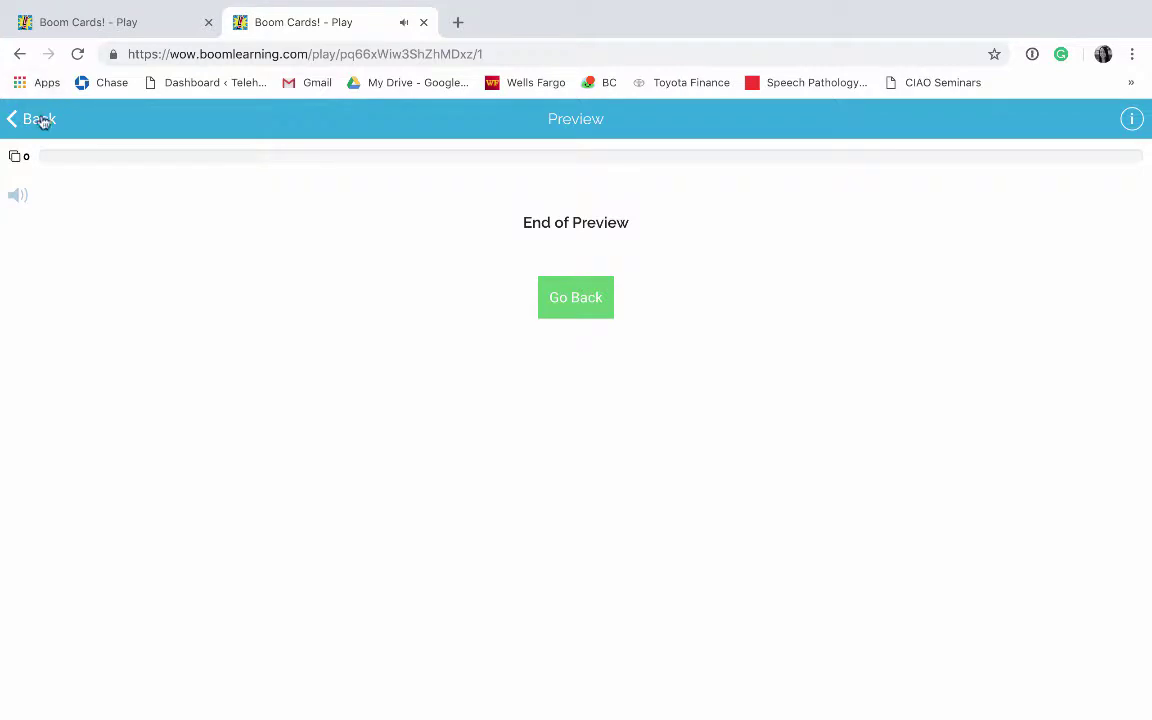
{"action": "left_click", "coordinate": [40, 119]}
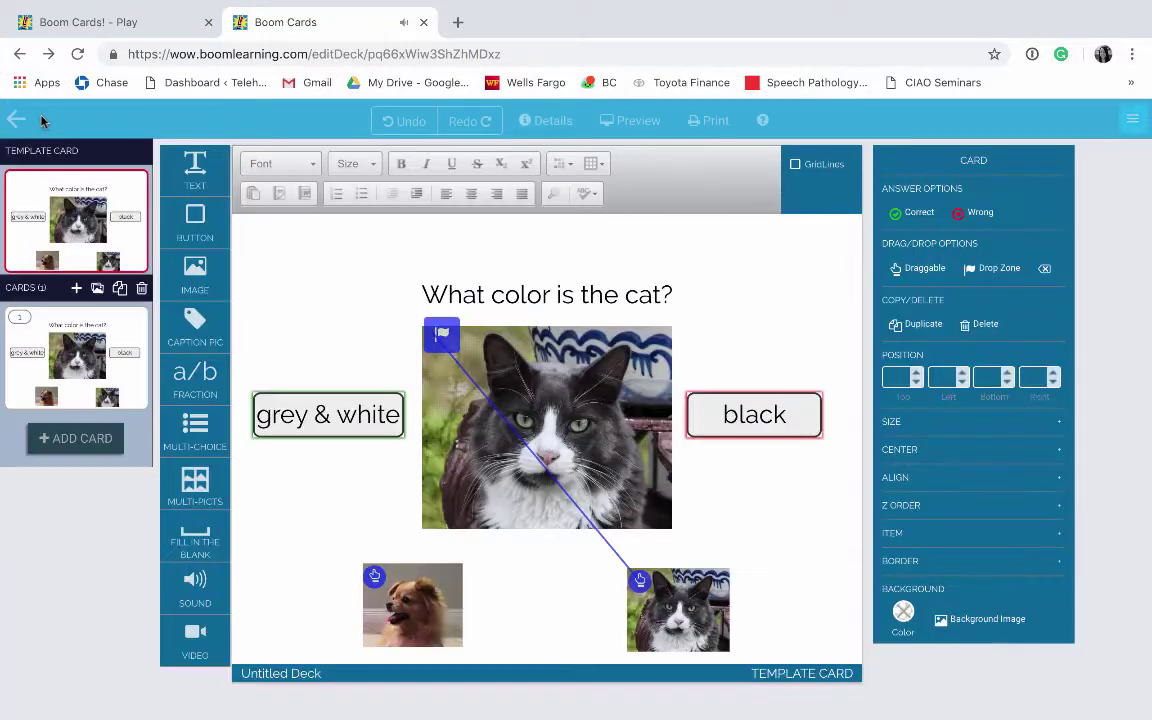